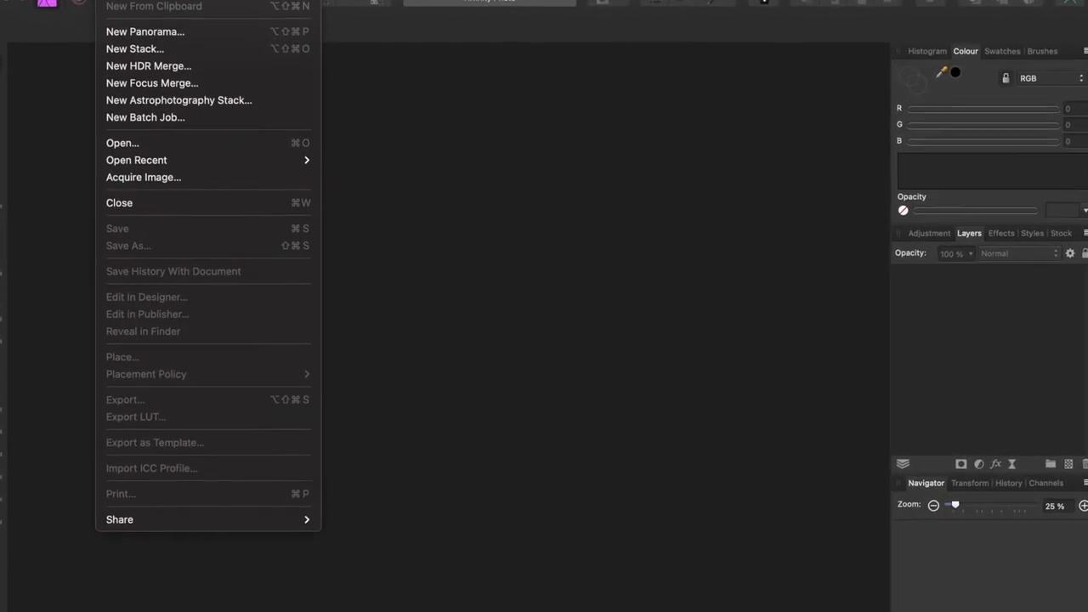
Step: Create a new document with page width and height both set to 6000 px
{"action": "key", "text": "super+n"}
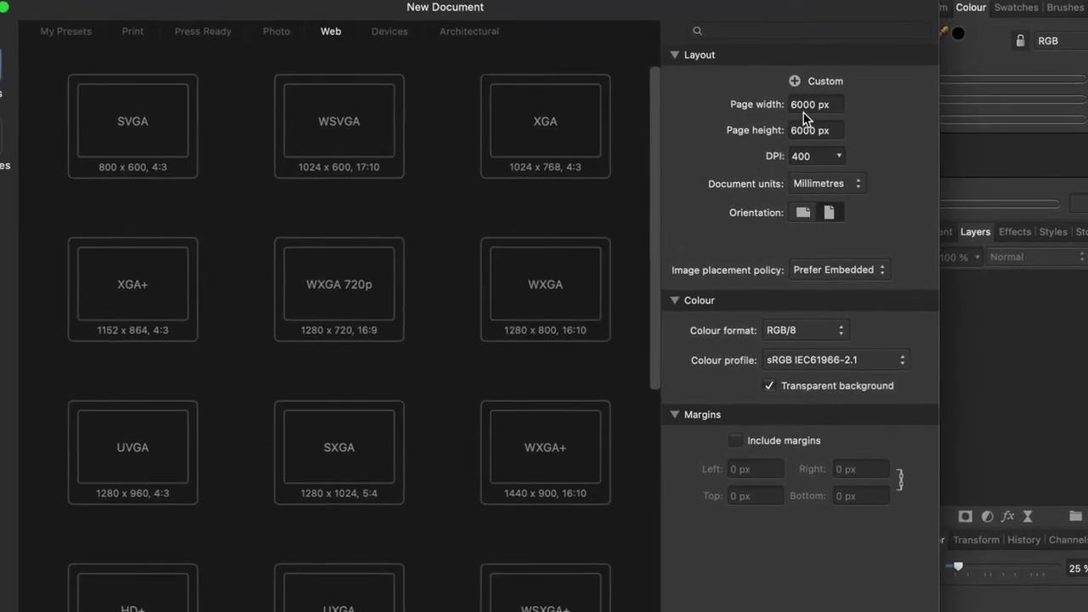
{"action": "left_click", "coordinate": [807, 106]}
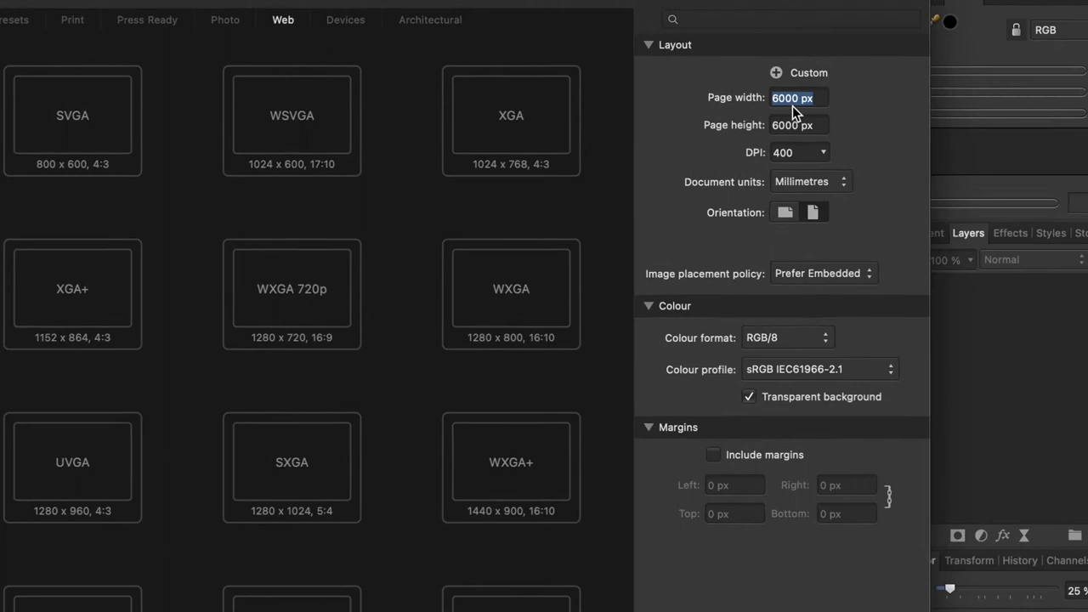
{"action": "type", "text": "6000"}
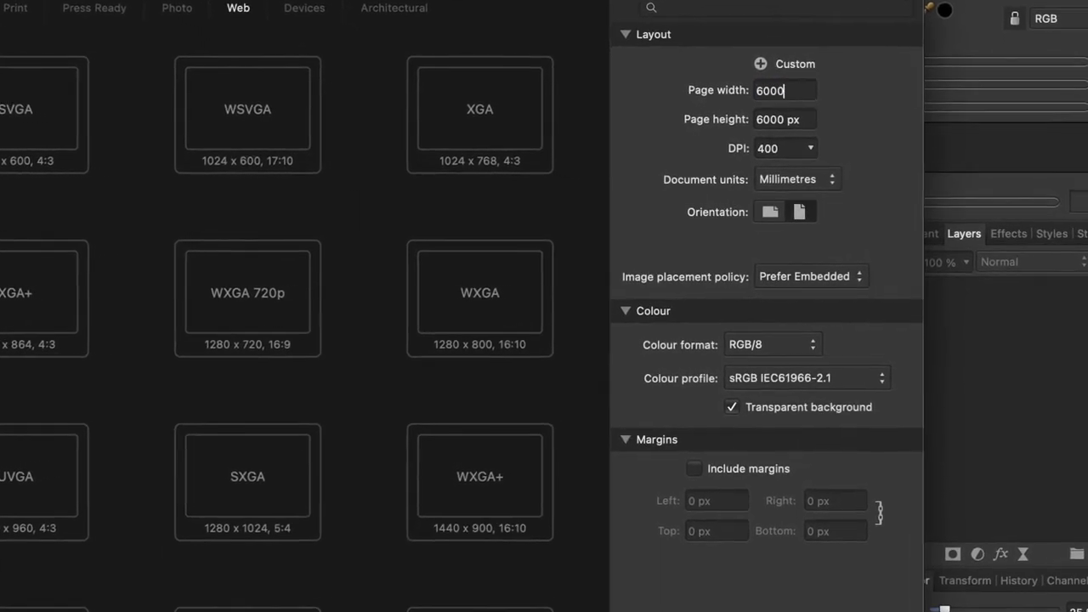
{"action": "key", "text": "Tab"}
{"action": "type", "text": "600"}
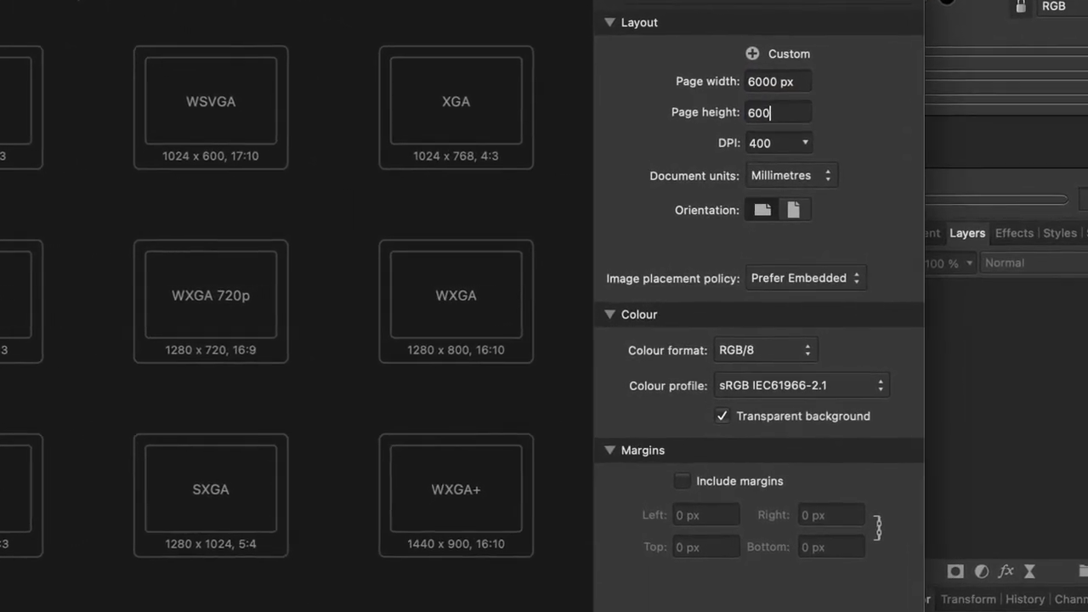
{"action": "type", "text": "0"}
{"action": "key", "text": "Tab"}
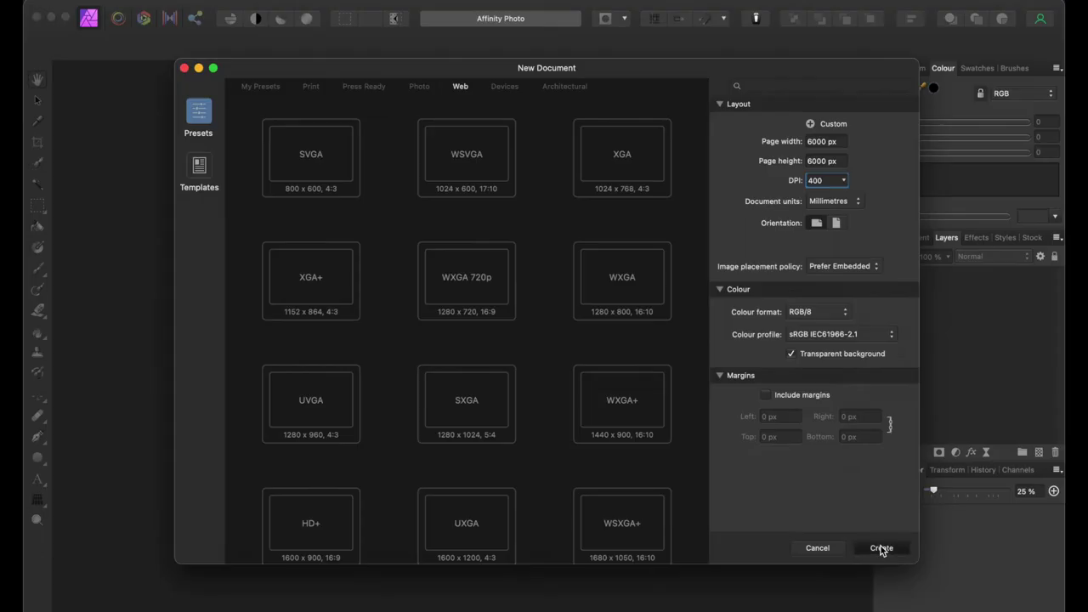
{"action": "left_click", "coordinate": [882, 548]}
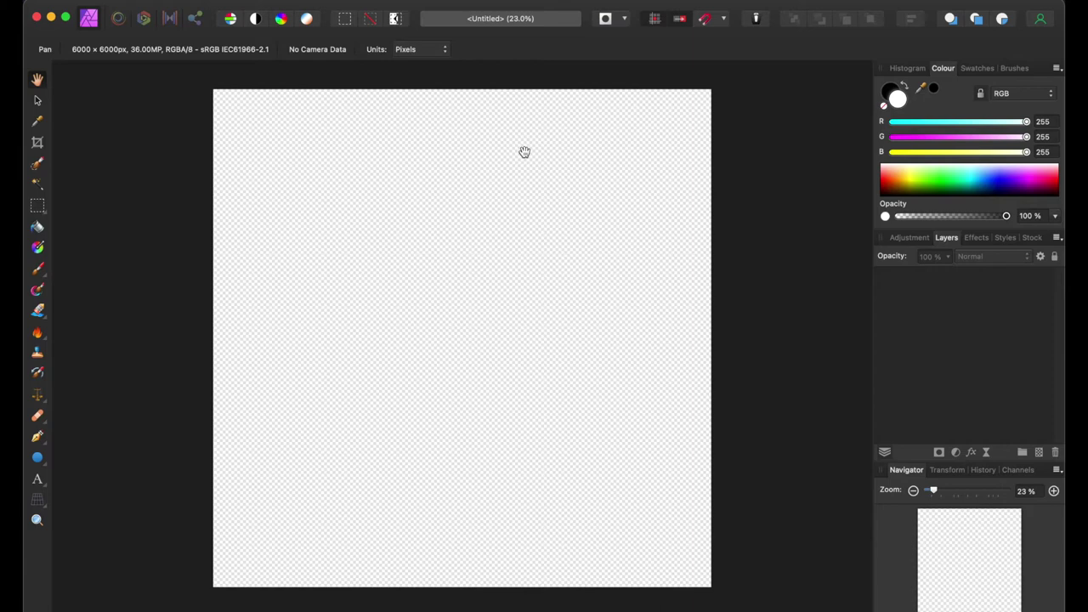
Step: Add horizontal guides at 2000 px and 4000 px in the Guides Manager
{"action": "left_click", "coordinate": [494, 2]}
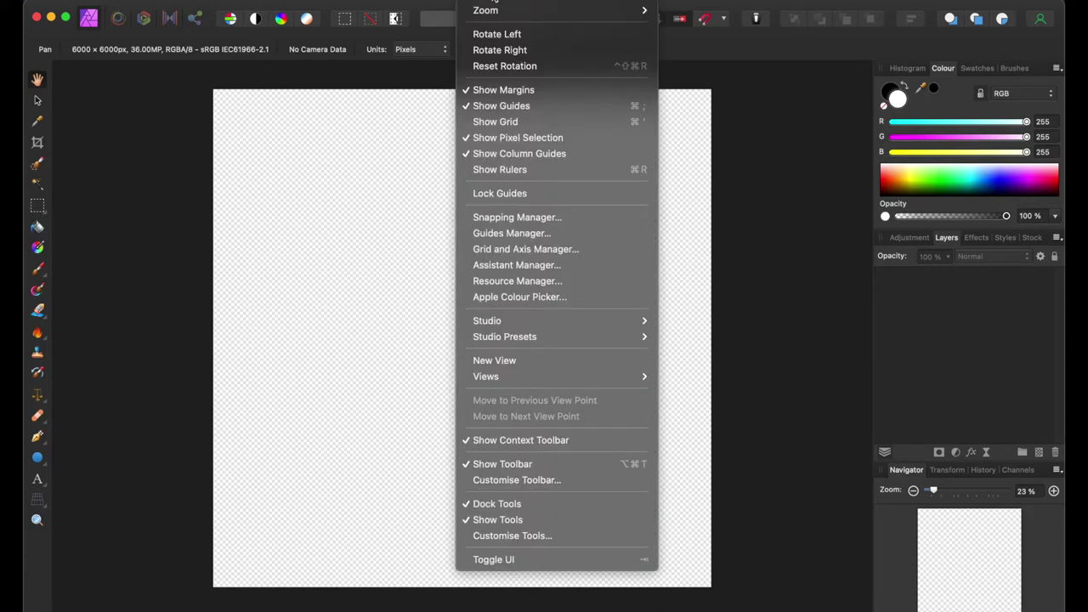
{"action": "left_click", "coordinate": [505, 235]}
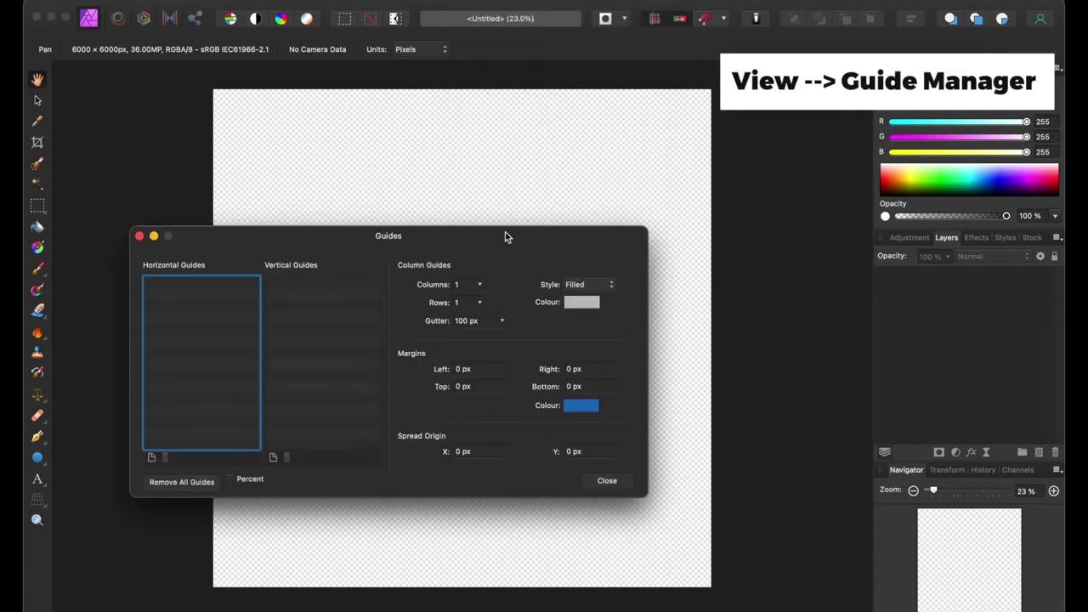
{"action": "left_click_drag", "start_coordinate": [502, 234], "coordinate": [628, 184]}
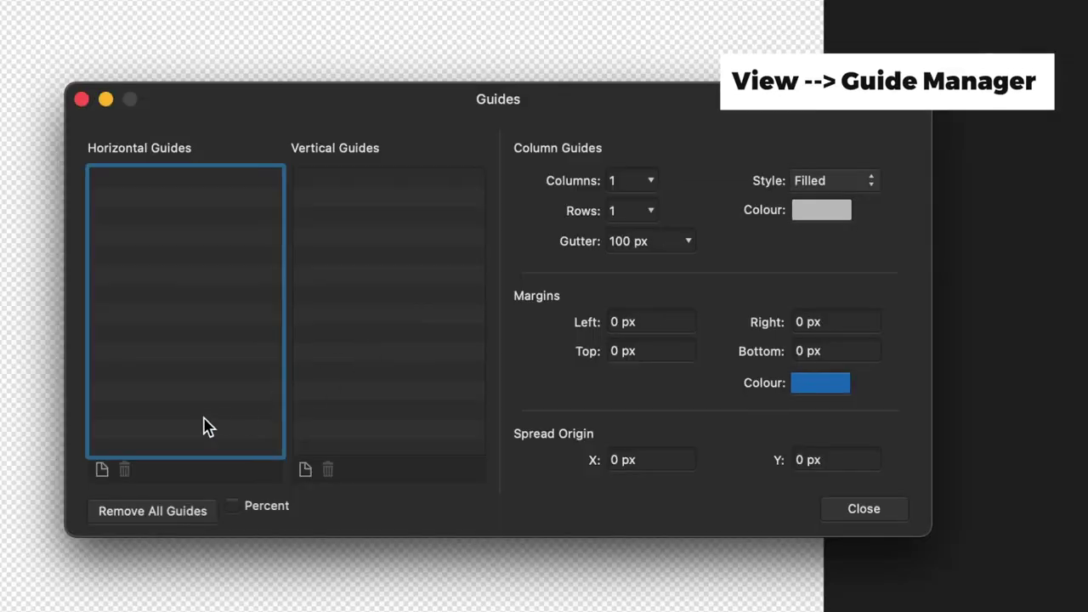
{"action": "left_click", "coordinate": [102, 470]}
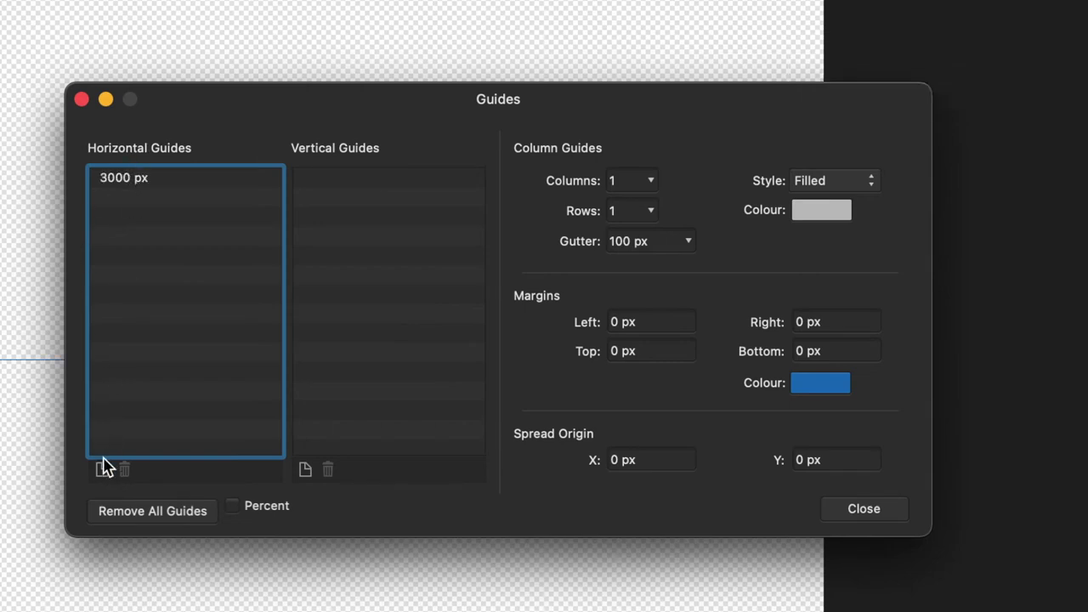
{"action": "left_click", "coordinate": [102, 469]}
{"action": "left_click", "coordinate": [112, 178]}
{"action": "left_click", "coordinate": [110, 177]}
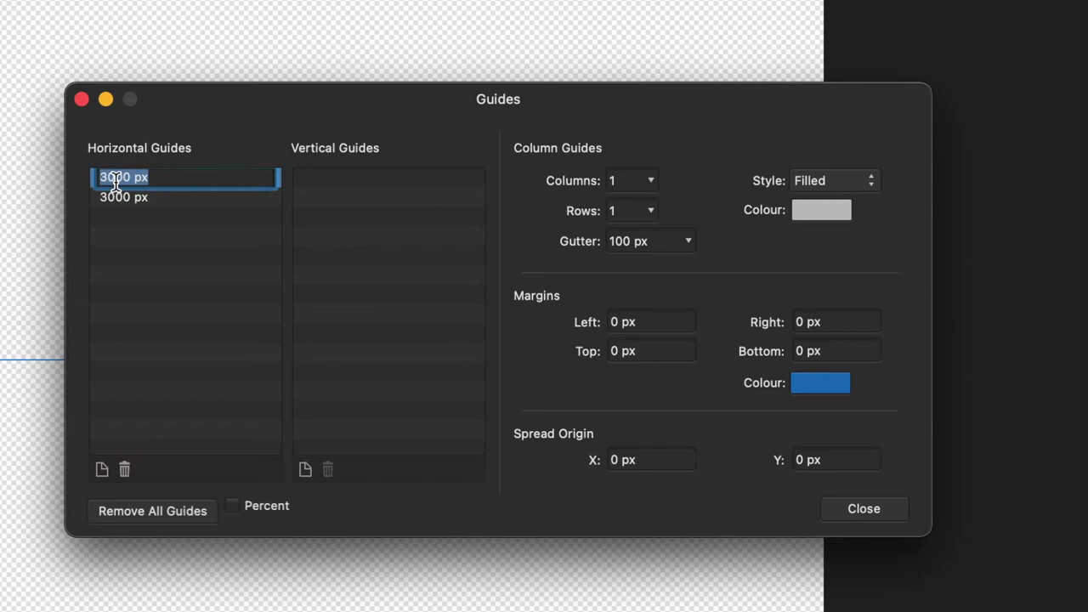
{"action": "left_click", "coordinate": [107, 176]}
{"action": "type", "text": "2"}
{"action": "left_click", "coordinate": [114, 202]}
{"action": "left_click", "coordinate": [112, 198]}
{"action": "left_click", "coordinate": [109, 199]}
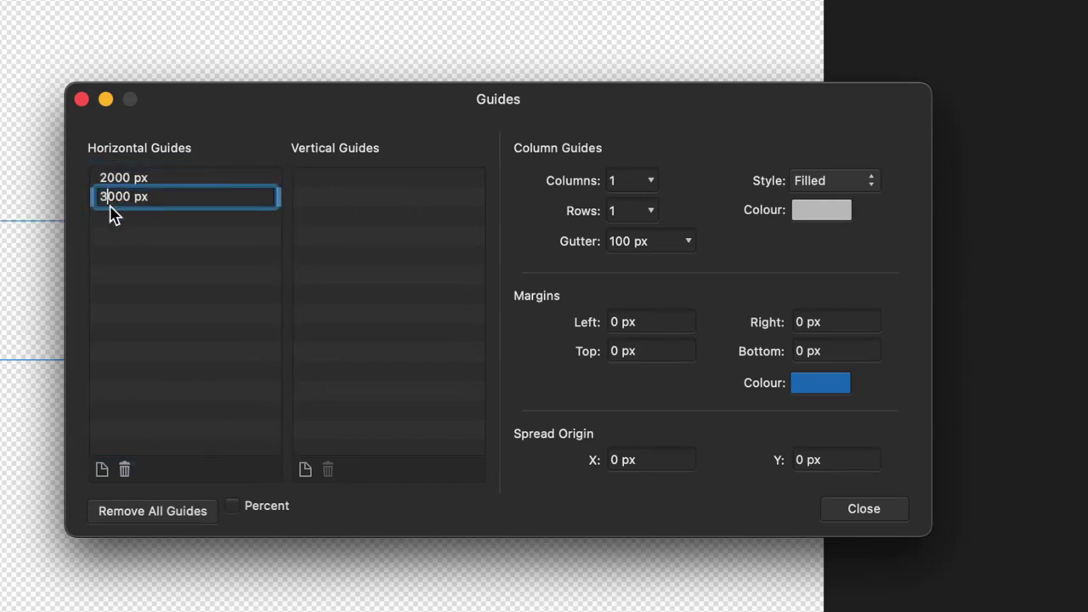
{"action": "left_click", "coordinate": [212, 266]}
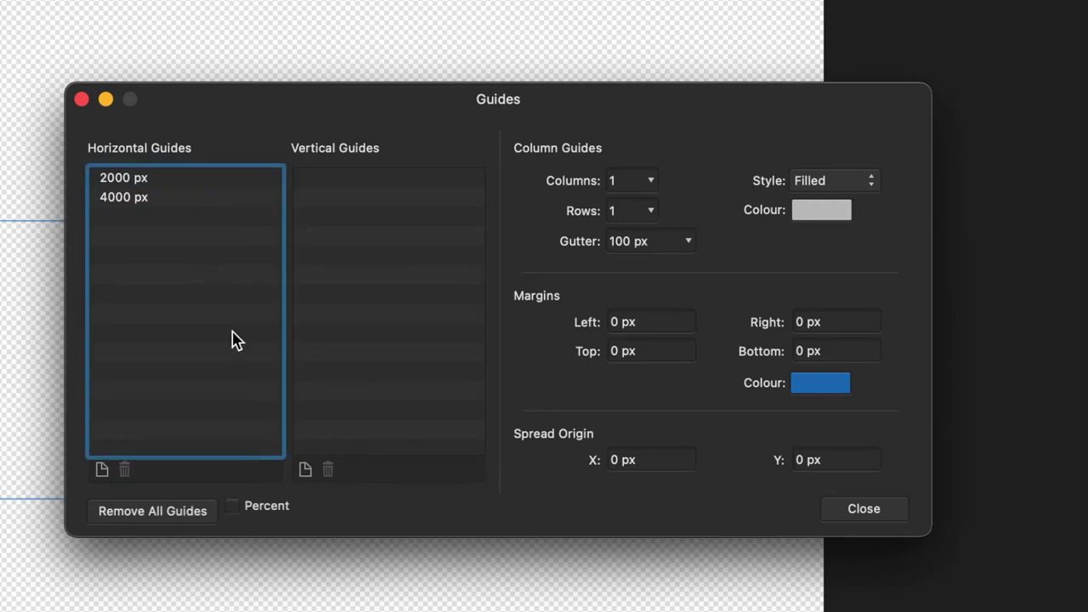
Step: Add vertical guides at 2000 px and 4000 px and close the Guides Manager
{"action": "left_click", "coordinate": [304, 469]}
{"action": "left_click", "coordinate": [323, 177]}
{"action": "left_click", "coordinate": [310, 176]}
{"action": "left_click", "coordinate": [308, 176]}
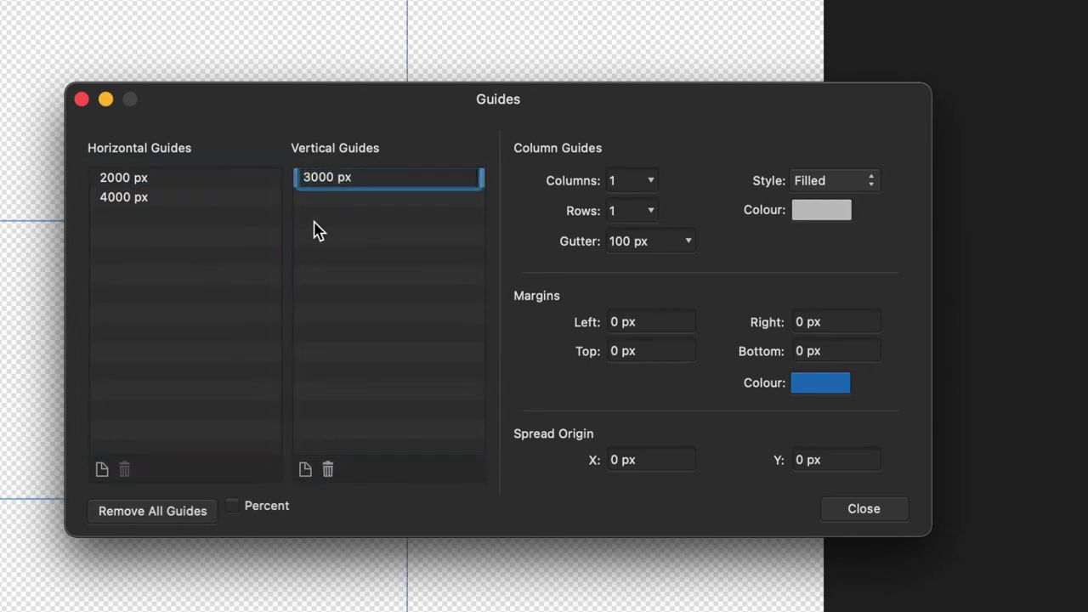
{"action": "left_click", "coordinate": [303, 466]}
{"action": "left_click", "coordinate": [312, 204]}
{"action": "left_click", "coordinate": [310, 199]}
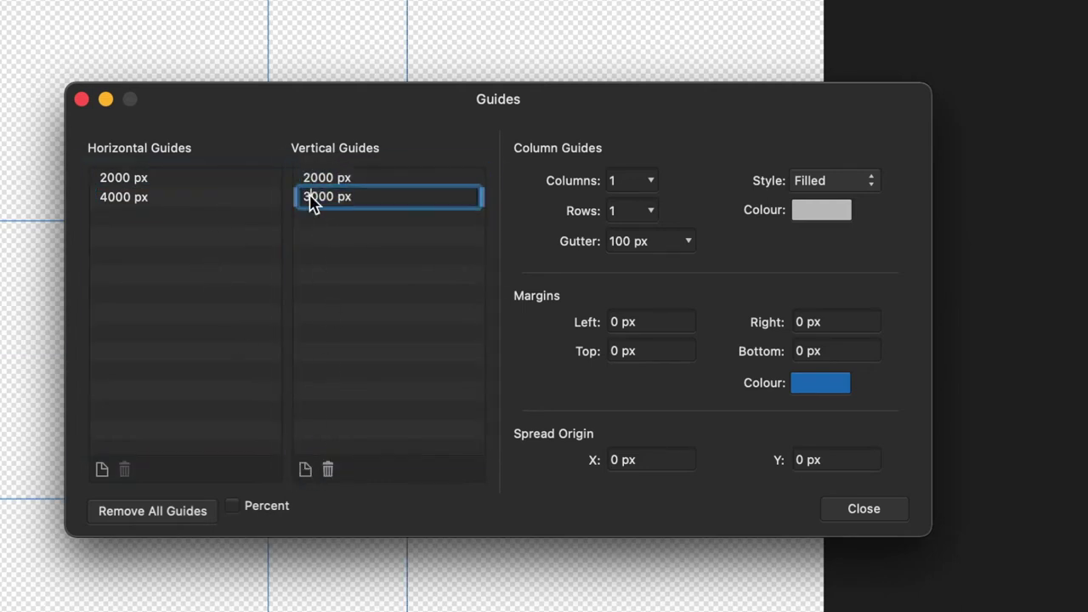
{"action": "key", "text": "Return"}
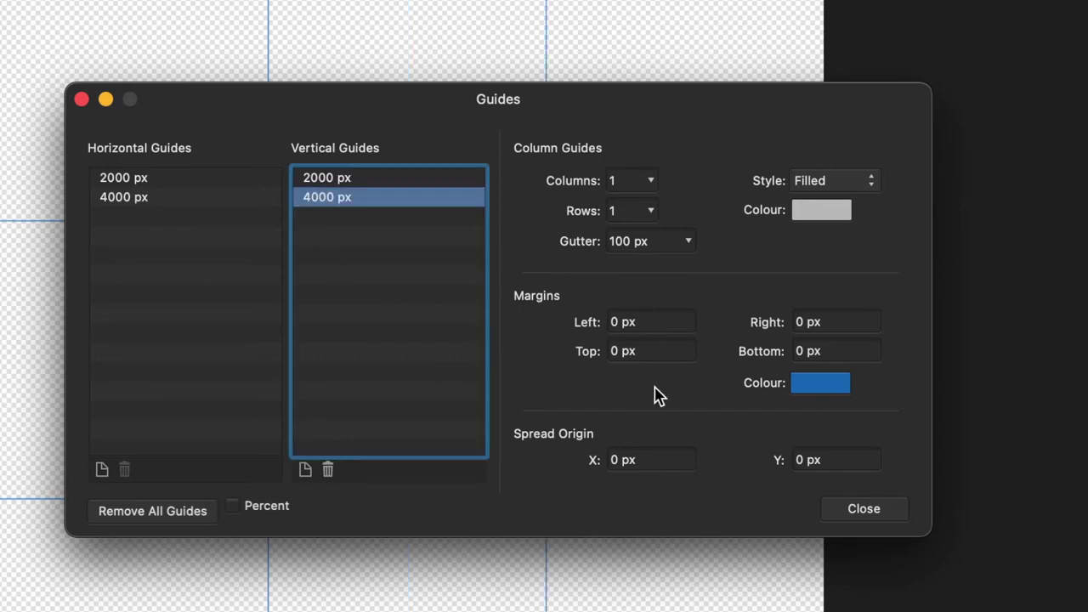
{"action": "left_click", "coordinate": [862, 509]}
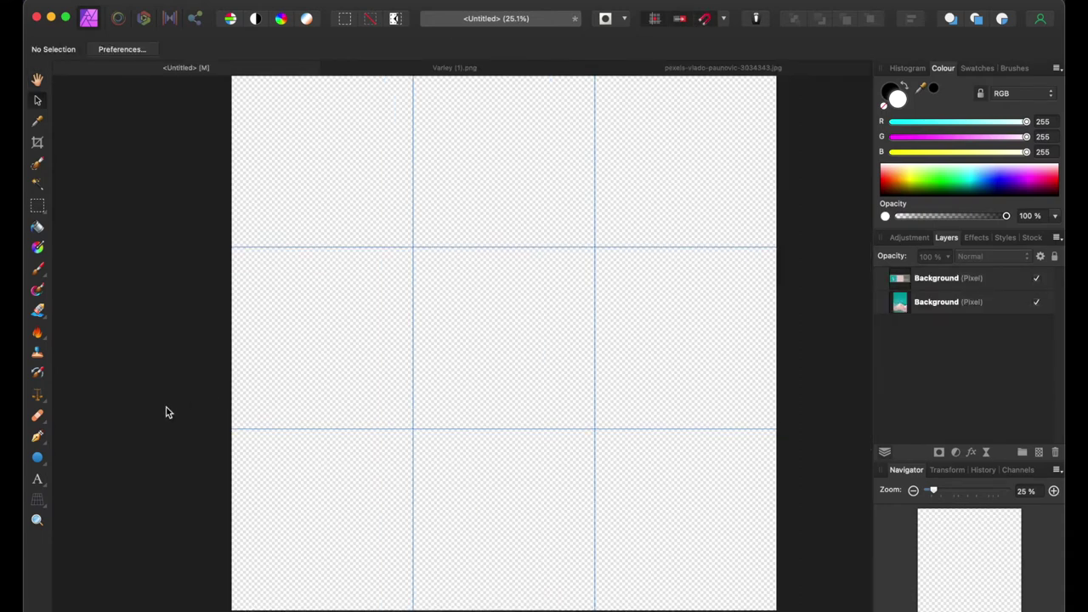
Step: Fit the canvas to the window and toggle snapping off and back on in the Snapping Manager
{"action": "key", "text": "super+0"}
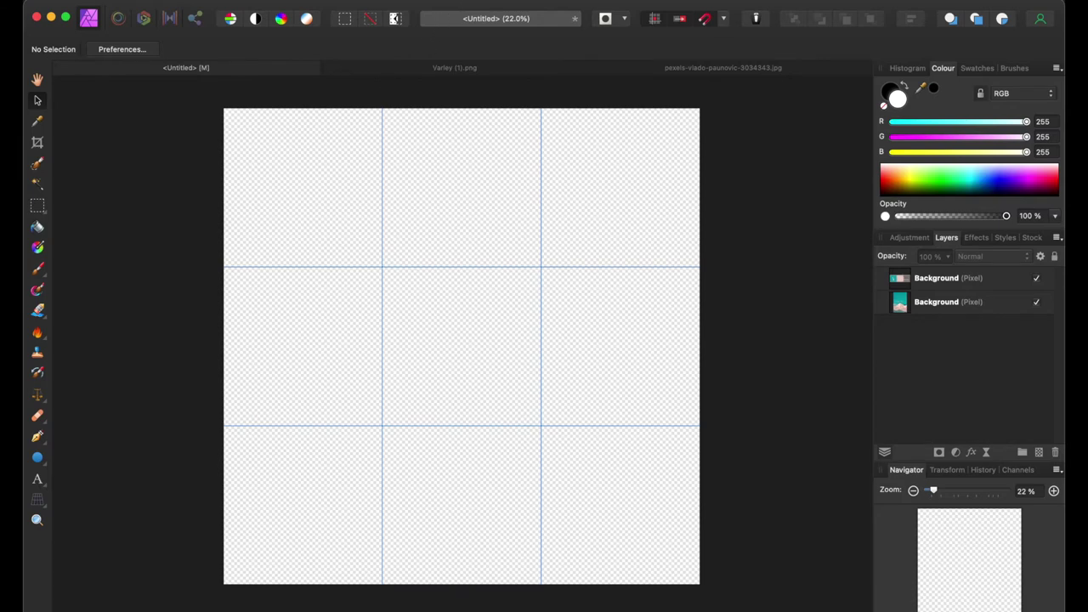
{"action": "left_click", "coordinate": [476, 0]}
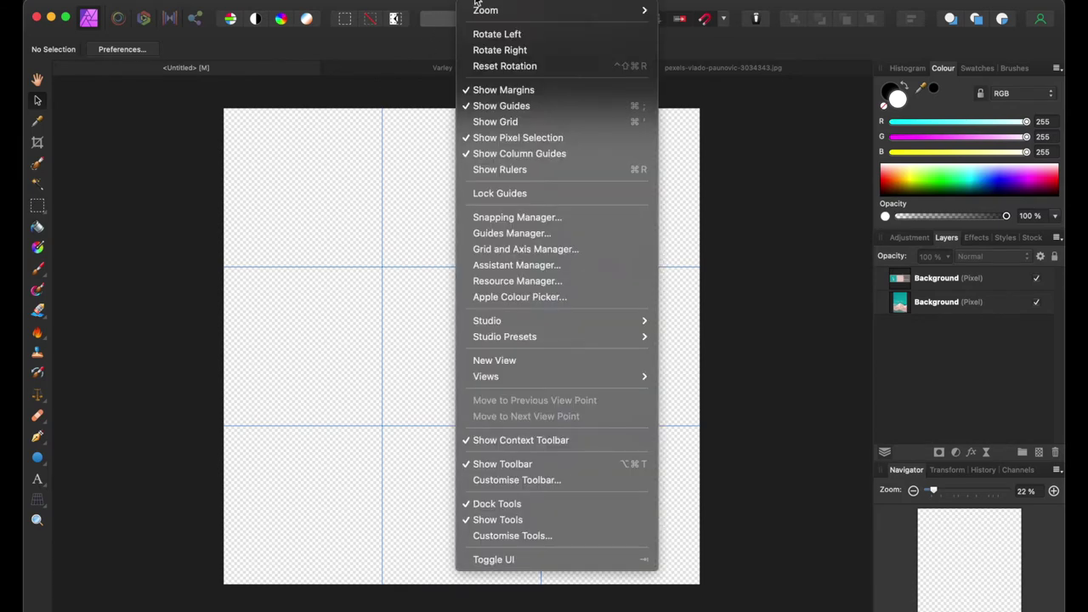
{"action": "left_click", "coordinate": [518, 216]}
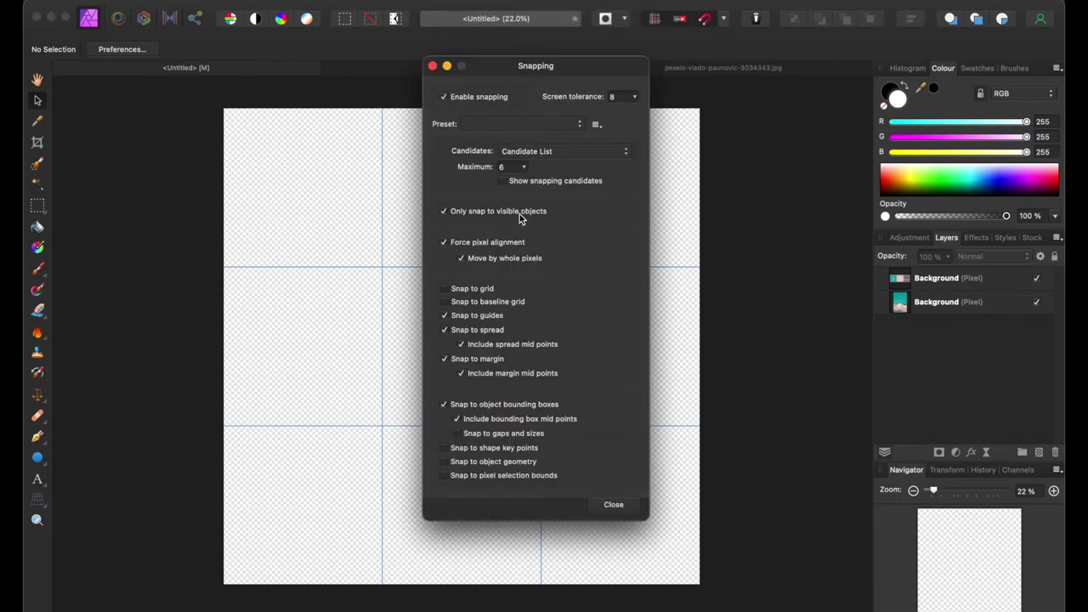
{"action": "left_click", "coordinate": [445, 97]}
{"action": "left_click", "coordinate": [445, 99]}
Step: Move the logo panels layer onto the canvas's bottom row of tiles
{"action": "left_click", "coordinate": [613, 505]}
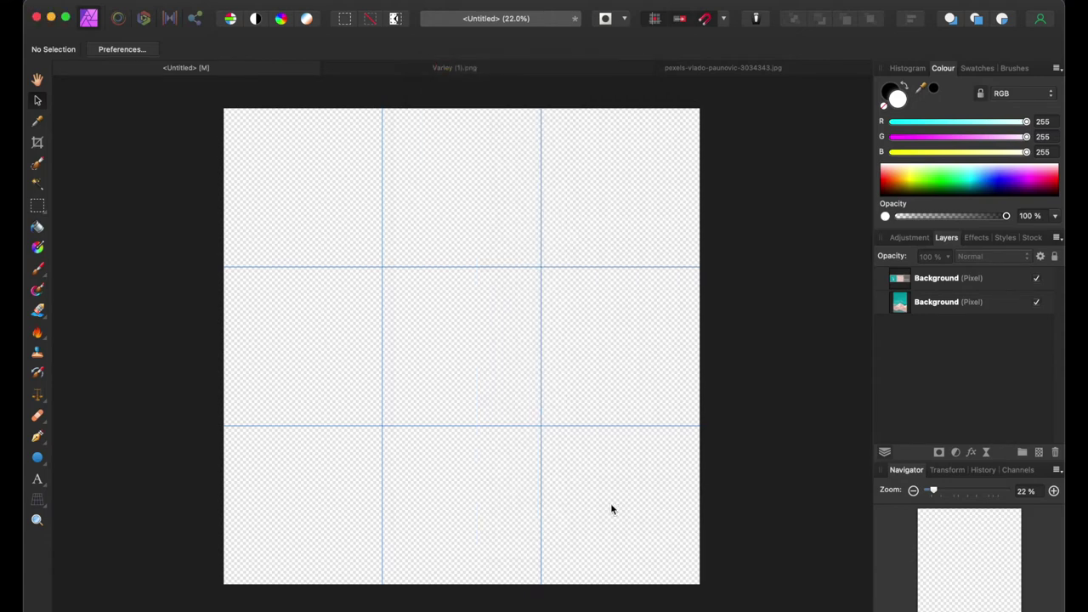
{"action": "left_click", "coordinate": [135, 475]}
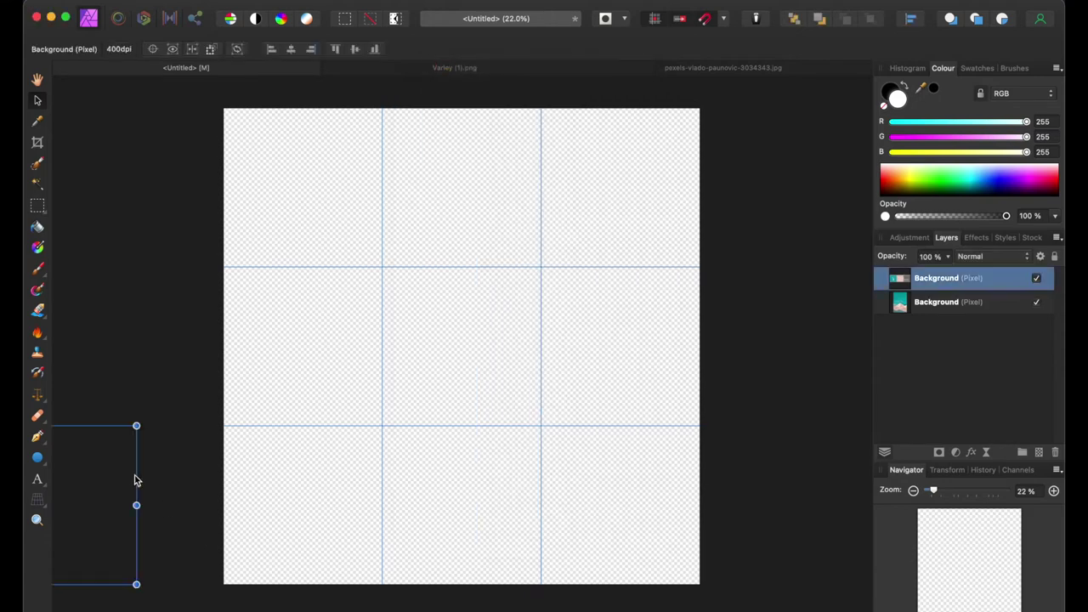
{"action": "left_click_drag", "start_coordinate": [113, 490], "coordinate": [667, 487]}
{"action": "left_click", "coordinate": [778, 359]}
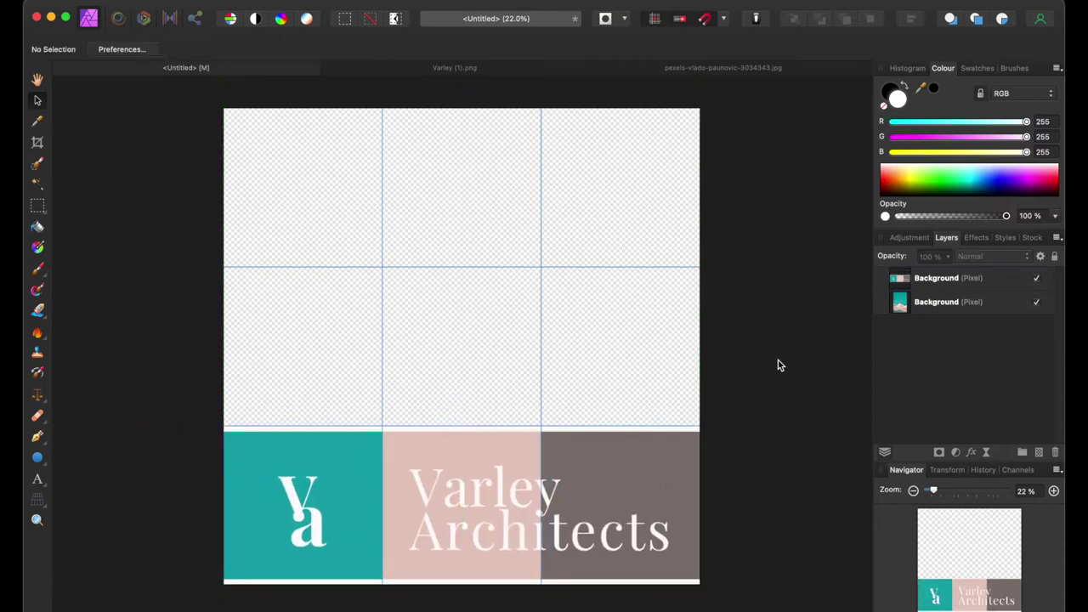
Step: Position and enlarge the building photo to fill the upper six tiles, snapped to the guides
{"action": "left_click", "coordinate": [123, 275]}
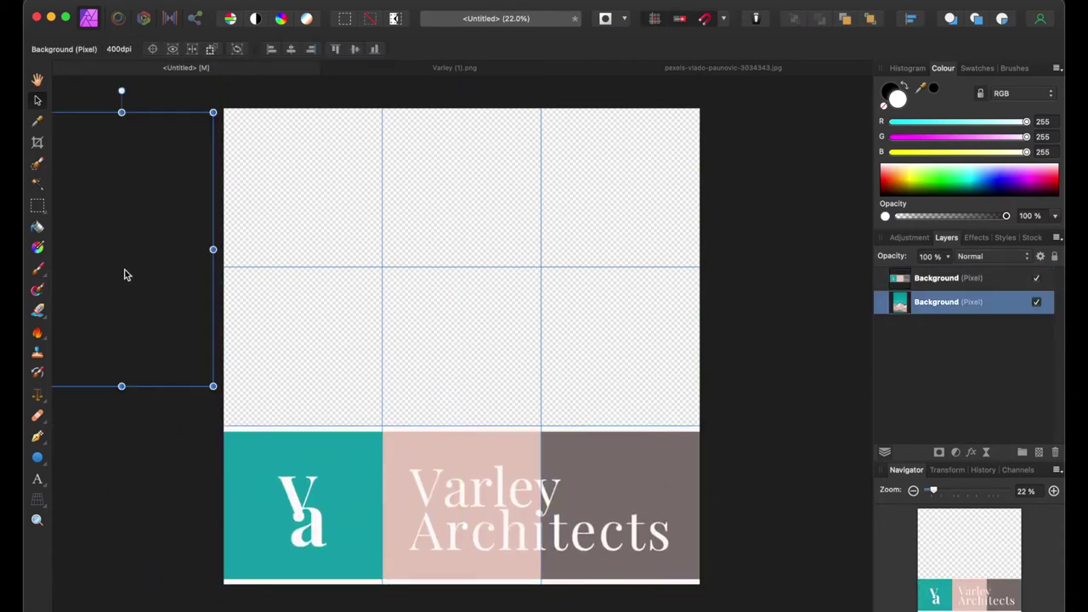
{"action": "left_click_drag", "start_coordinate": [110, 272], "coordinate": [288, 248]}
{"action": "left_click_drag", "start_coordinate": [390, 361], "coordinate": [687, 465]}
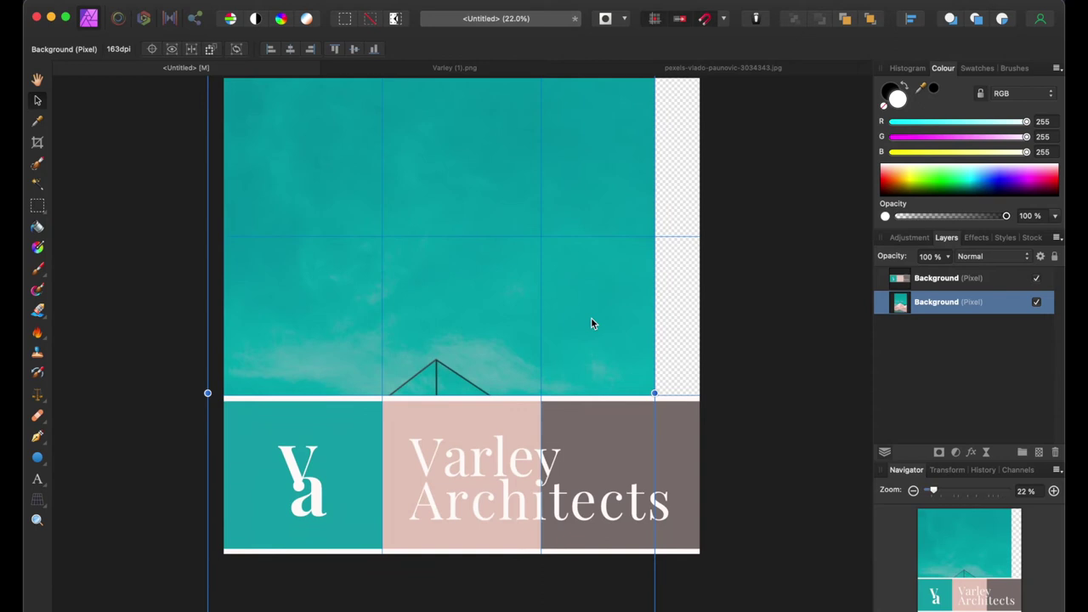
{"action": "left_click_drag", "start_coordinate": [654, 264], "coordinate": [701, 282]}
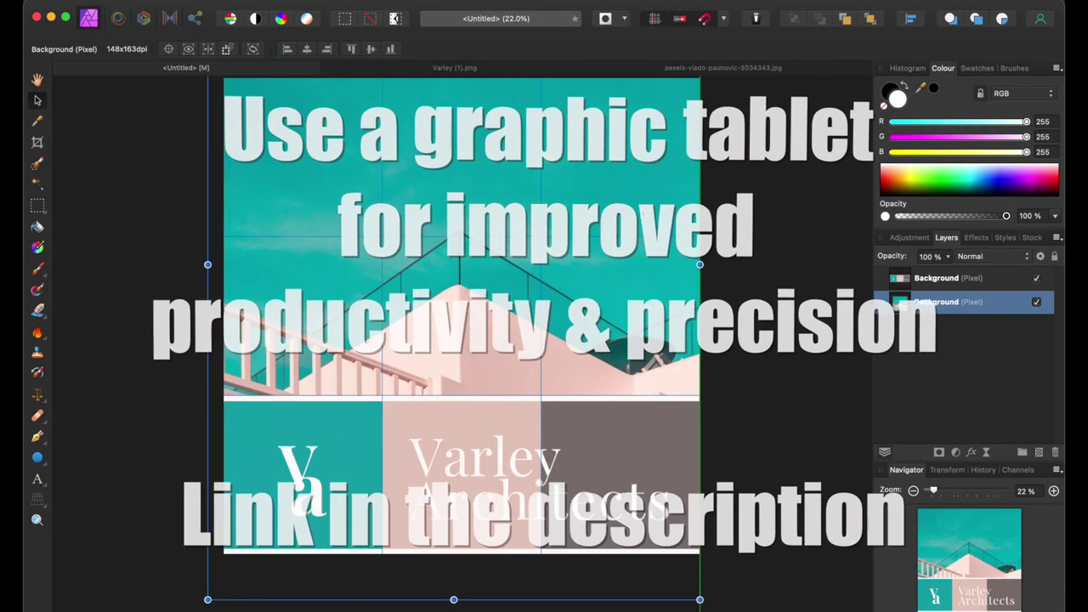
{"action": "left_click_drag", "start_coordinate": [643, 215], "coordinate": [643, 133]}
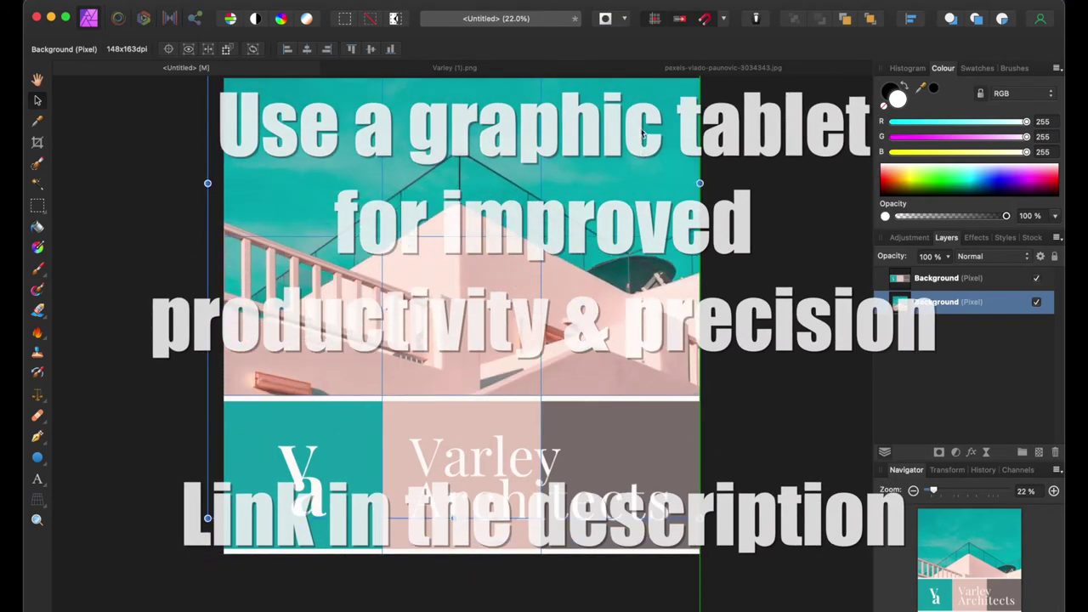
{"action": "key", "text": "ctrl+z"}
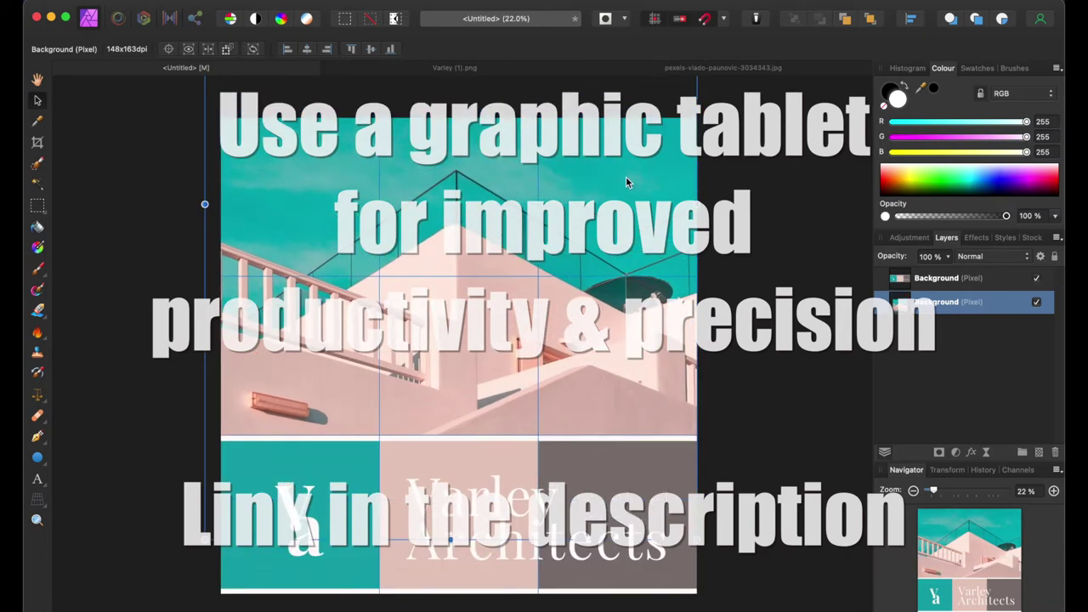
{"action": "left_click_drag", "start_coordinate": [625, 181], "coordinate": [626, 166]}
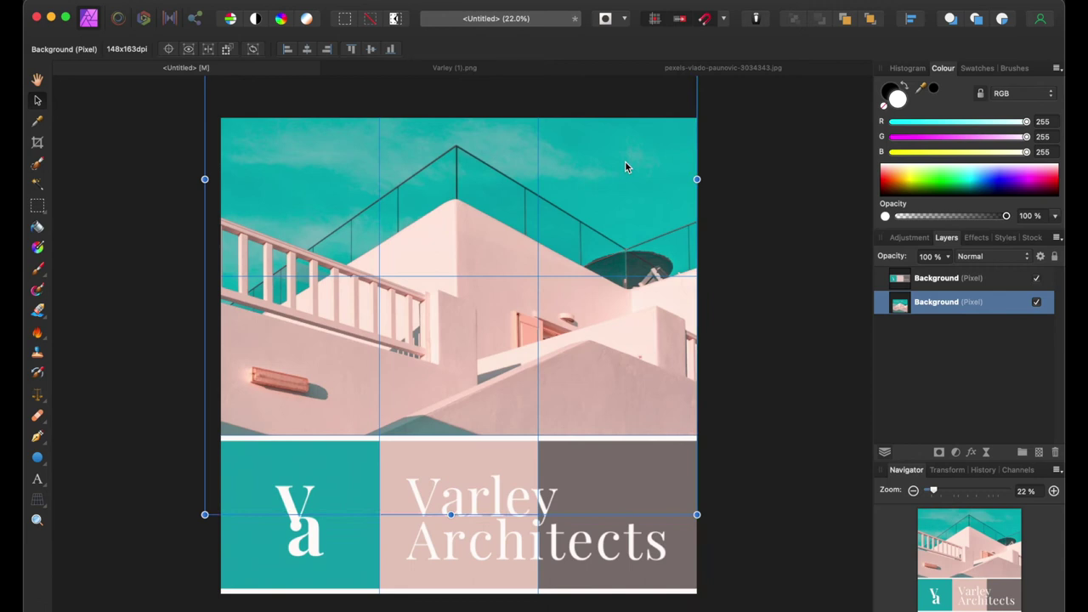
{"action": "left_click", "coordinate": [733, 204]}
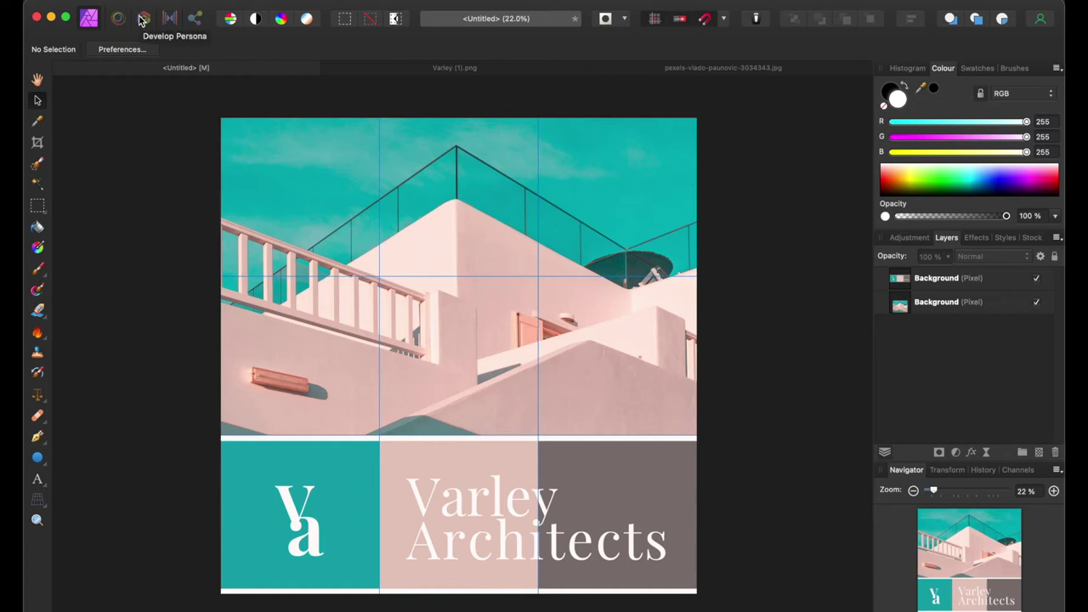
Step: In the Export Persona, draw slice1 over the top-left tile and size it 2000 × 2000 px
{"action": "left_click", "coordinate": [192, 26]}
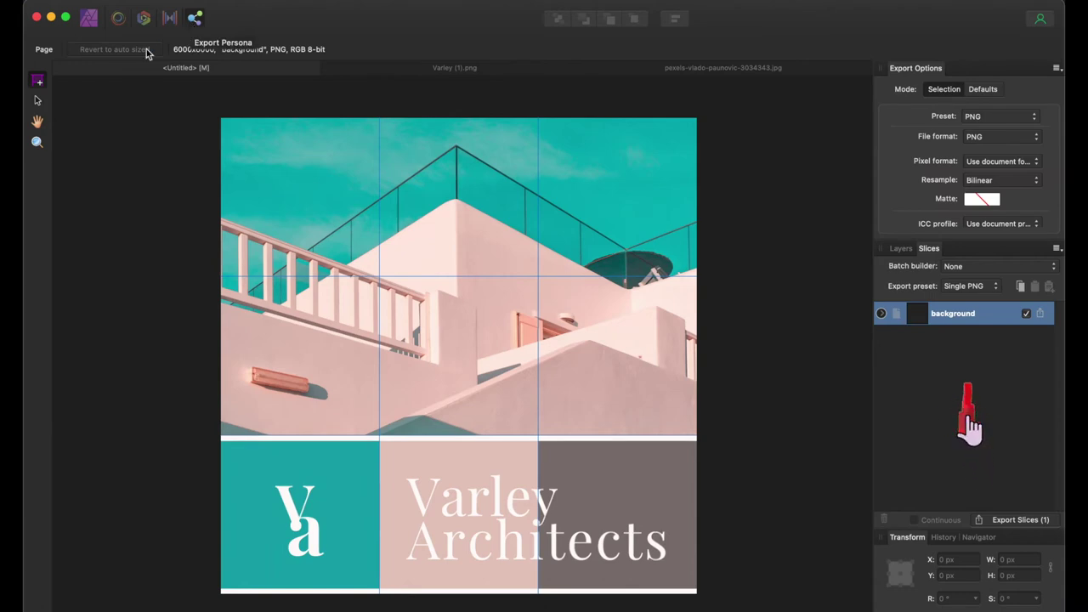
{"action": "left_click", "coordinate": [36, 82]}
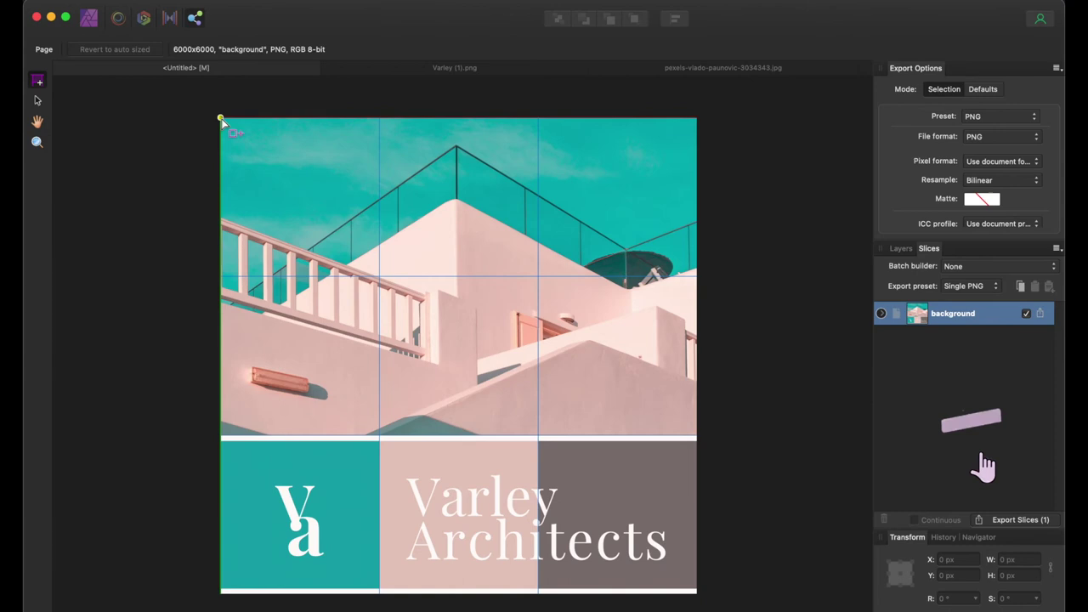
{"action": "left_click_drag", "start_coordinate": [221, 119], "coordinate": [378, 274]}
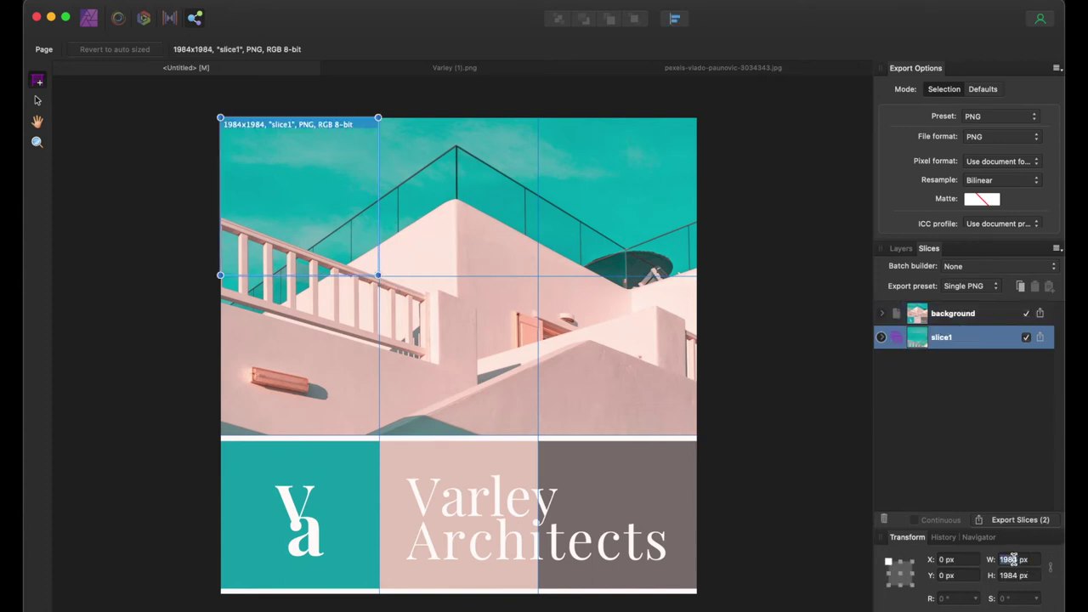
{"action": "type", "text": "2000"}
{"action": "key", "text": "Tab"}
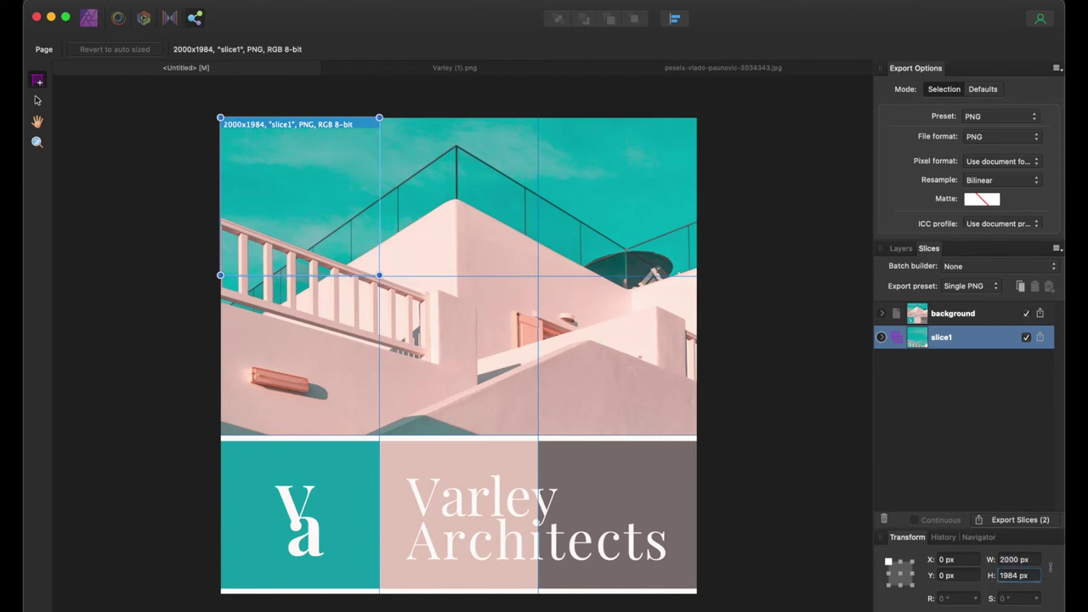
{"action": "type", "text": "2000"}
{"action": "key", "text": "Return"}
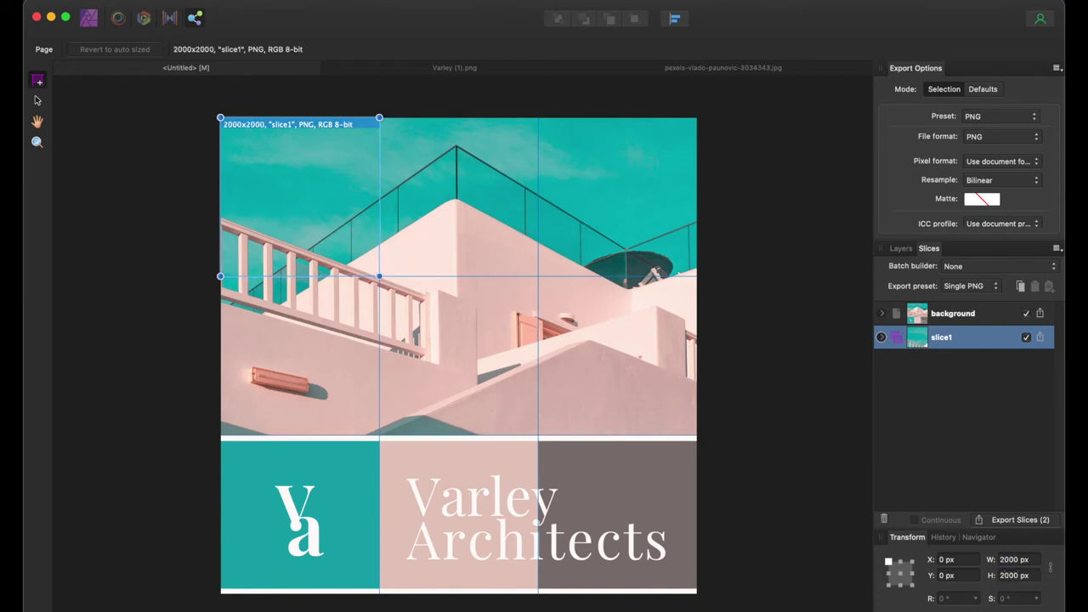
Step: Draw 2000 × 2000 px slices over the top-middle and top-right tiles
{"action": "key", "text": "Escape"}
{"action": "left_click_drag", "start_coordinate": [379, 117], "coordinate": [538, 277]}
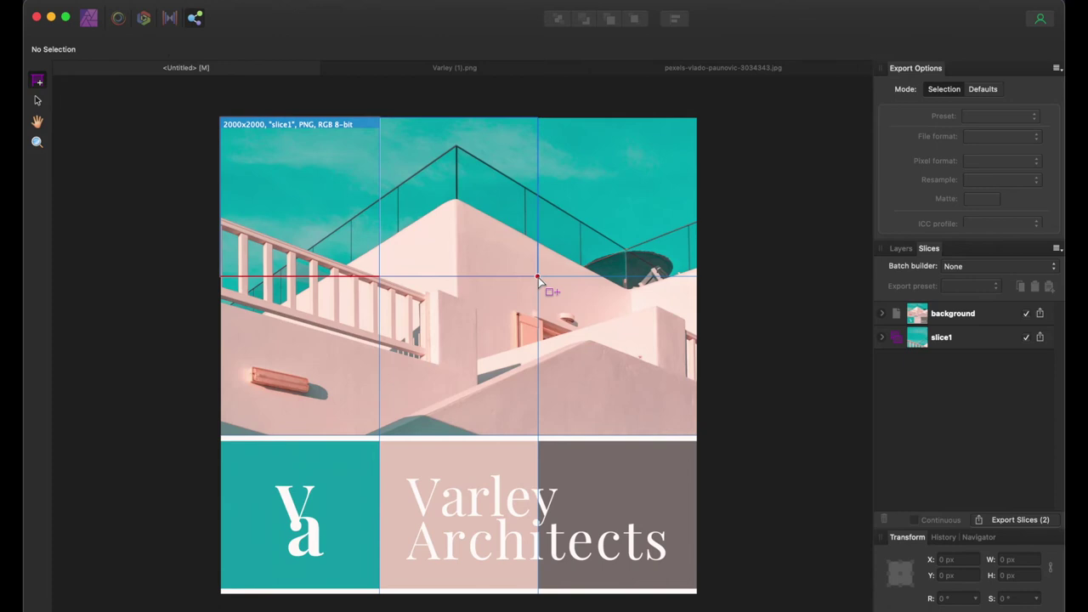
{"action": "left_click", "coordinate": [1005, 558]}
Step: Draw slices over the middle and bottom rows, correcting slice4's height to 2000 px
{"action": "type", "text": "2000"}
{"action": "key", "text": "Return"}
{"action": "key", "text": "Escape"}
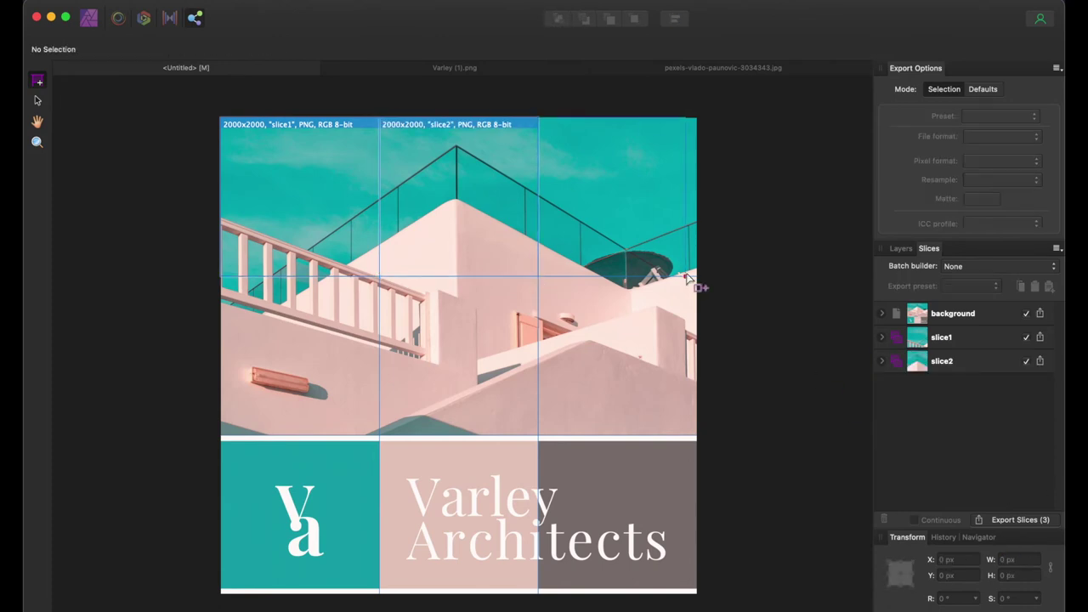
{"action": "left_click_drag", "start_coordinate": [697, 277], "coordinate": [538, 117]}
{"action": "key", "text": "Escape"}
{"action": "mouse_move", "coordinate": [220, 277]}
{"action": "left_mouse_down"}
{"action": "mouse_move", "coordinate": [381, 436]}
{"action": "mouse_move", "coordinate": [538, 277]}
{"action": "mouse_move", "coordinate": [697, 435]}
{"action": "left_mouse_up"}
{"action": "left_click", "coordinate": [1019, 576]}
{"action": "type", "text": "2000"}
{"action": "key", "text": "Return"}
{"action": "key", "text": "Escape"}
{"action": "key", "text": "Escape"}
{"action": "mouse_move", "coordinate": [220, 435]}
{"action": "left_mouse_down"}
{"action": "mouse_move", "coordinate": [360, 592]}
{"action": "mouse_move", "coordinate": [379, 593]}
{"action": "left_mouse_up"}
{"action": "key", "text": "Escape"}
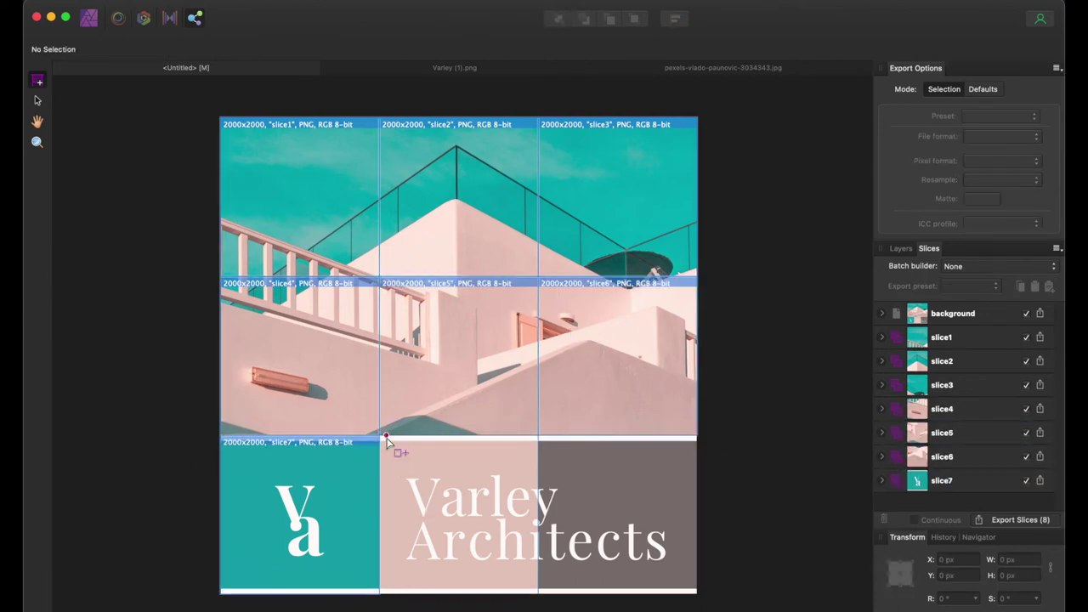
{"action": "left_click_drag", "start_coordinate": [379, 435], "coordinate": [538, 593]}
{"action": "key", "text": "Escape"}
{"action": "left_click_drag", "start_coordinate": [538, 435], "coordinate": [697, 593]}
{"action": "key", "text": "Escape"}
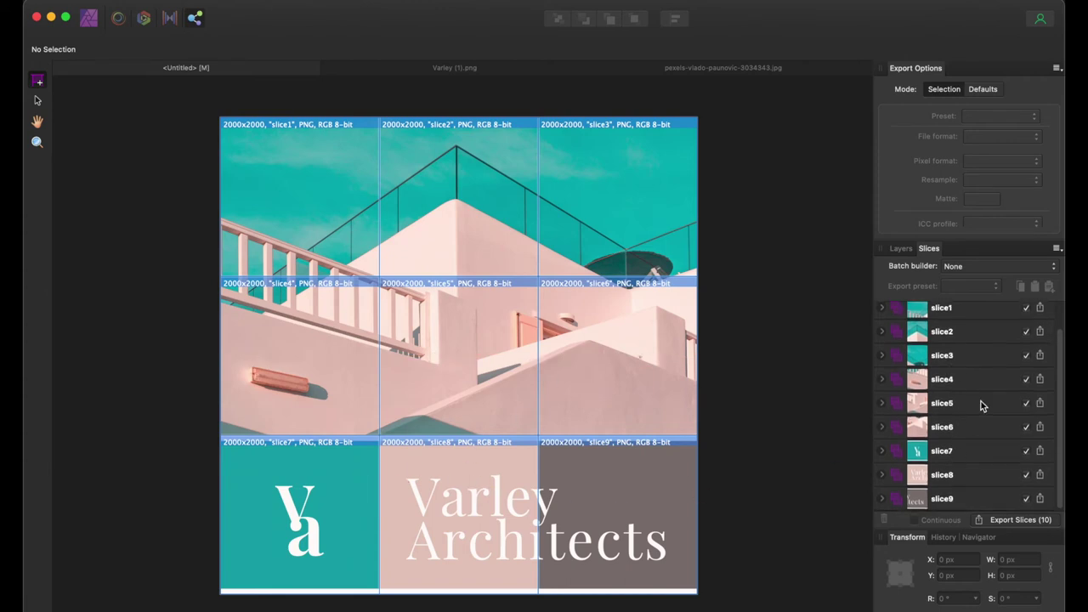
Step: Exclude the background slice and export the nine slices to the Affinity photo folder
{"action": "scroll", "coordinate": [954, 396], "scroll_direction": "up", "scroll_amount": 2}
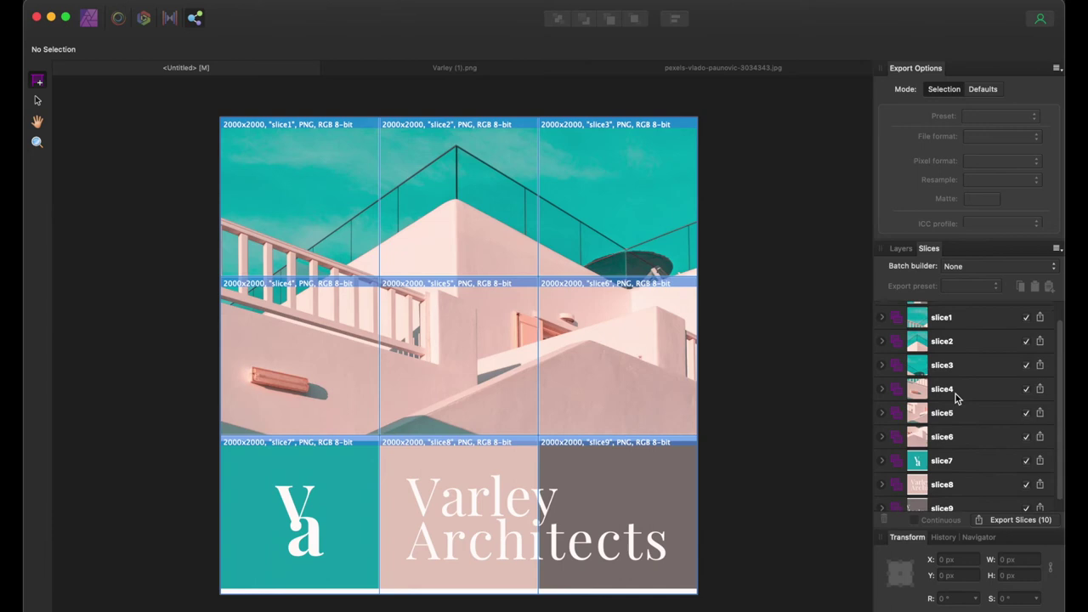
{"action": "left_click", "coordinate": [1027, 313]}
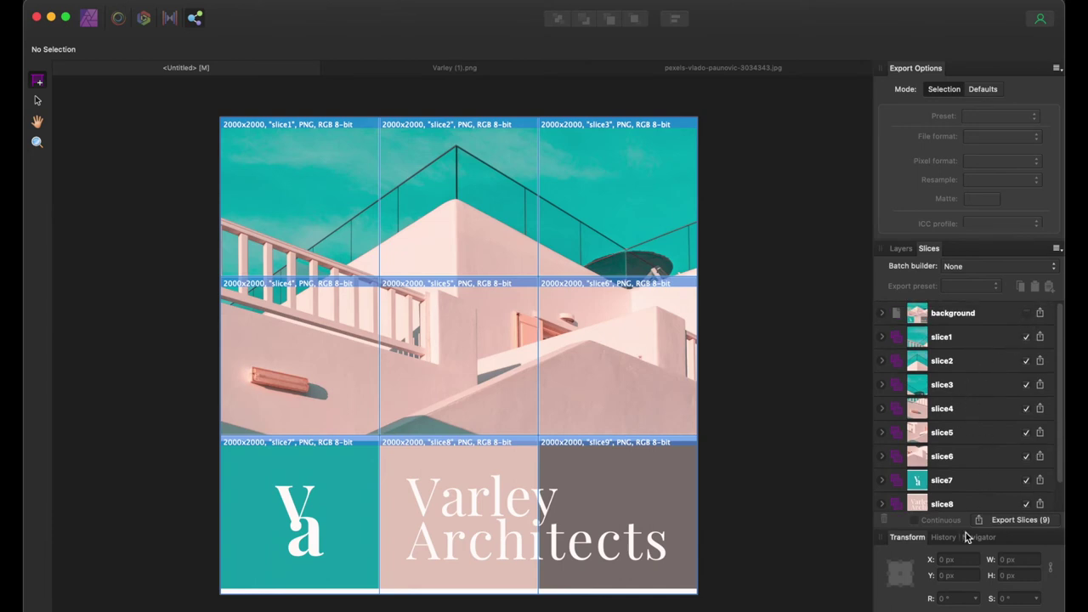
{"action": "left_click", "coordinate": [1006, 520]}
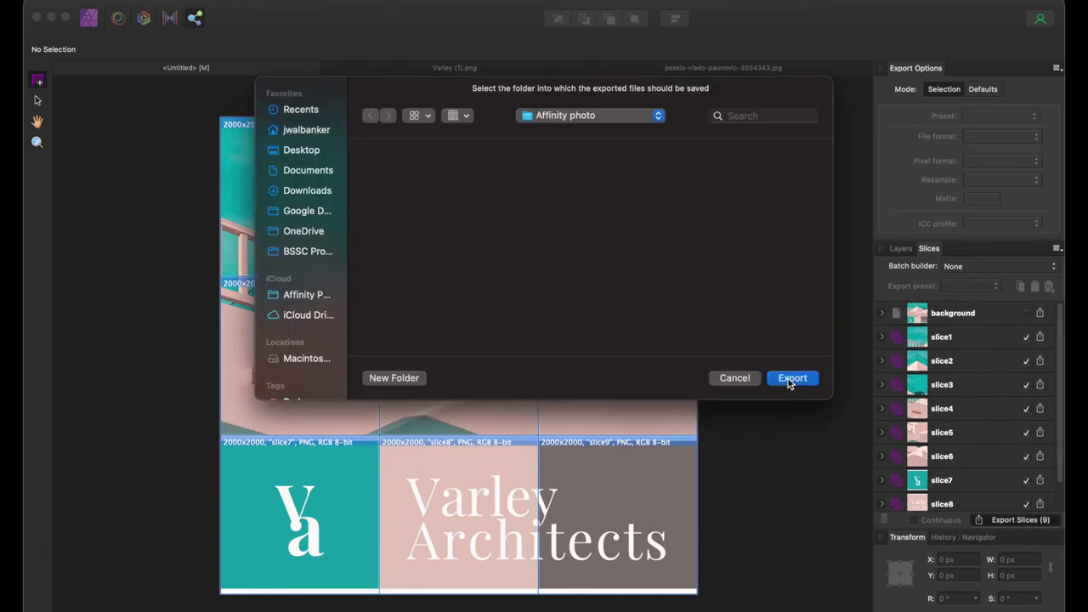
{"action": "left_click", "coordinate": [790, 379]}
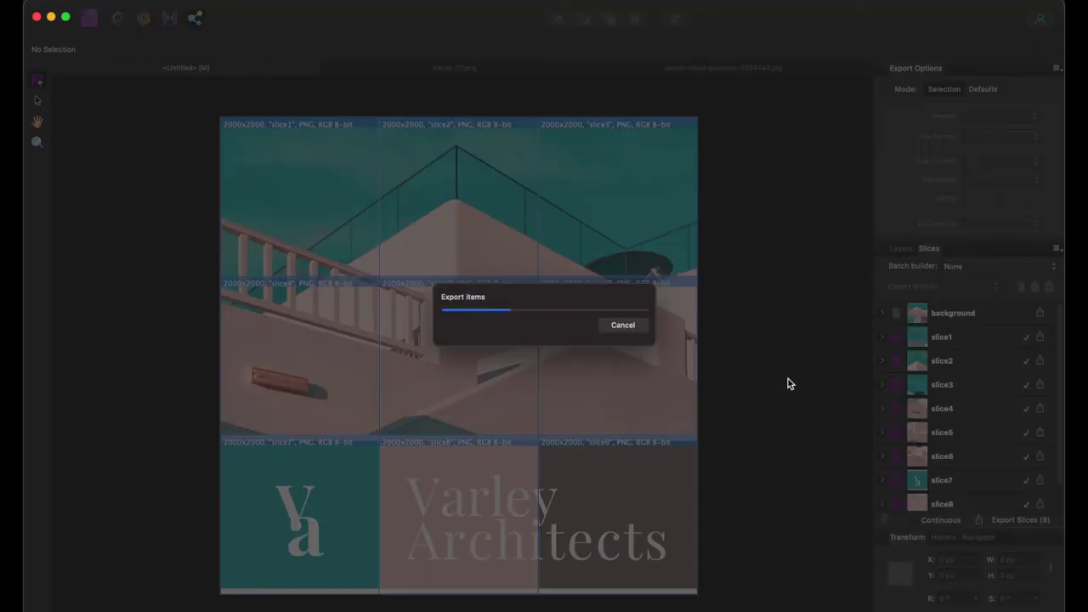
Step: Review the slices' export settings, confirming slice1 stays in PNG format
{"action": "left_click", "coordinate": [972, 407]}
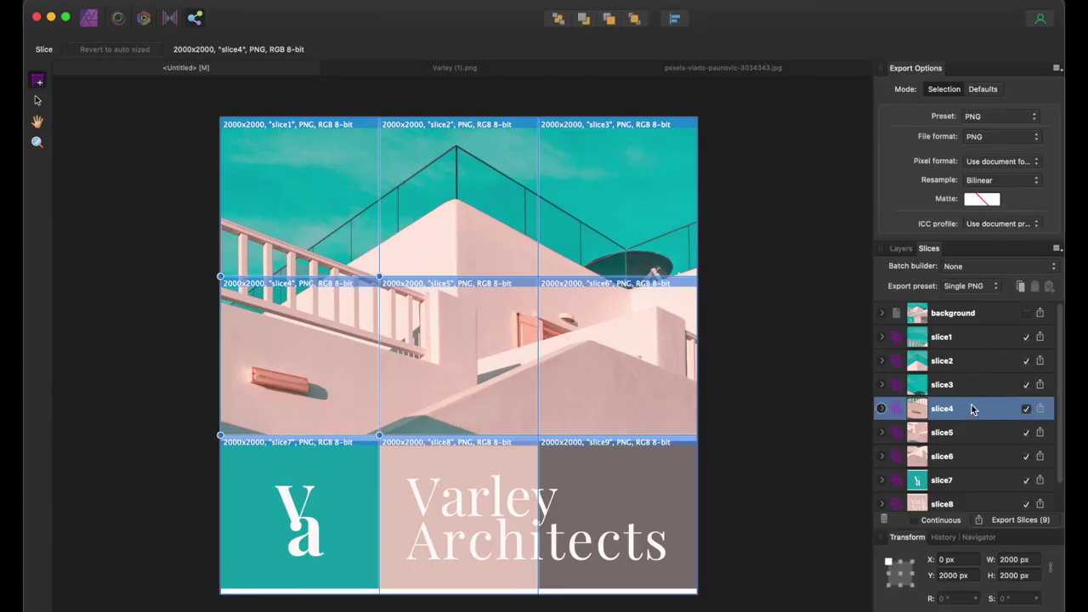
{"action": "left_click", "coordinate": [998, 312]}
{"action": "left_click", "coordinate": [988, 339]}
{"action": "left_click", "coordinate": [1021, 137]}
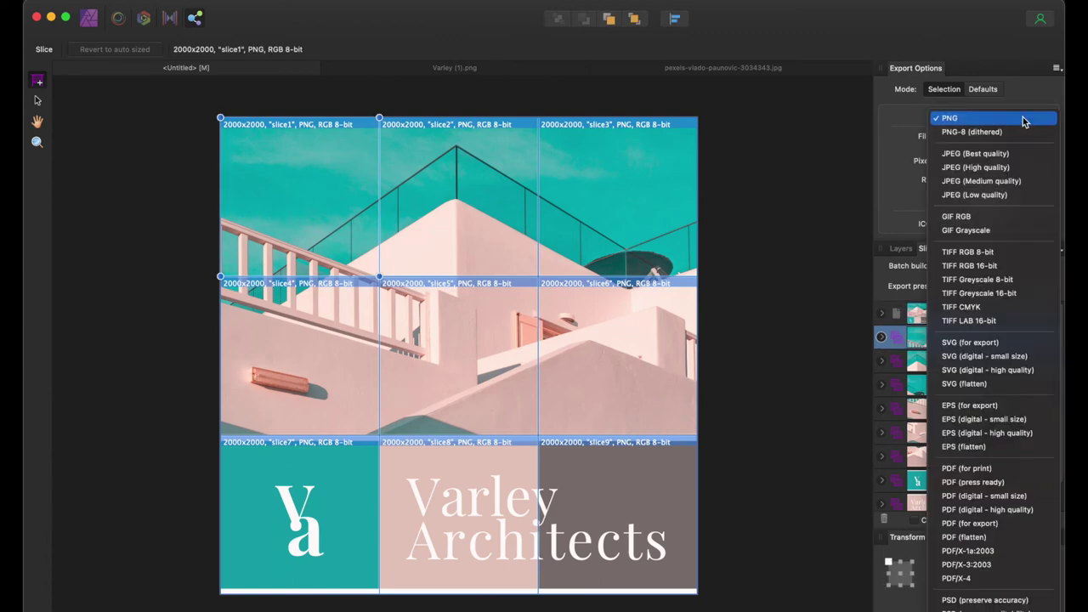
{"action": "left_click", "coordinate": [1027, 102]}
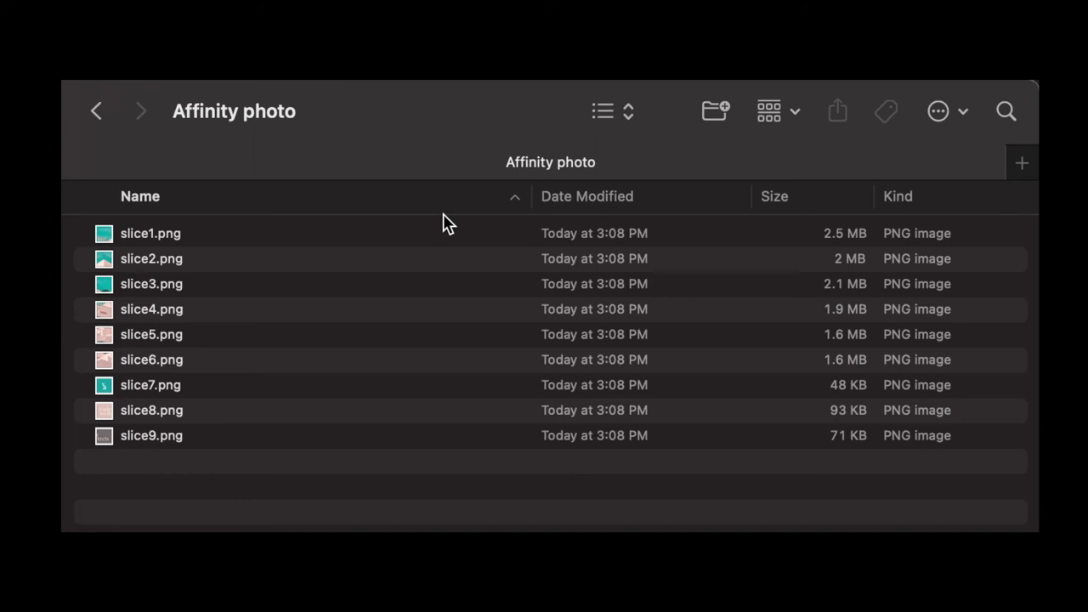
Step: Rename the PNGs in reverse order from slice9.png, numbering them 1.png up to 4.png
{"action": "left_click", "coordinate": [329, 230]}
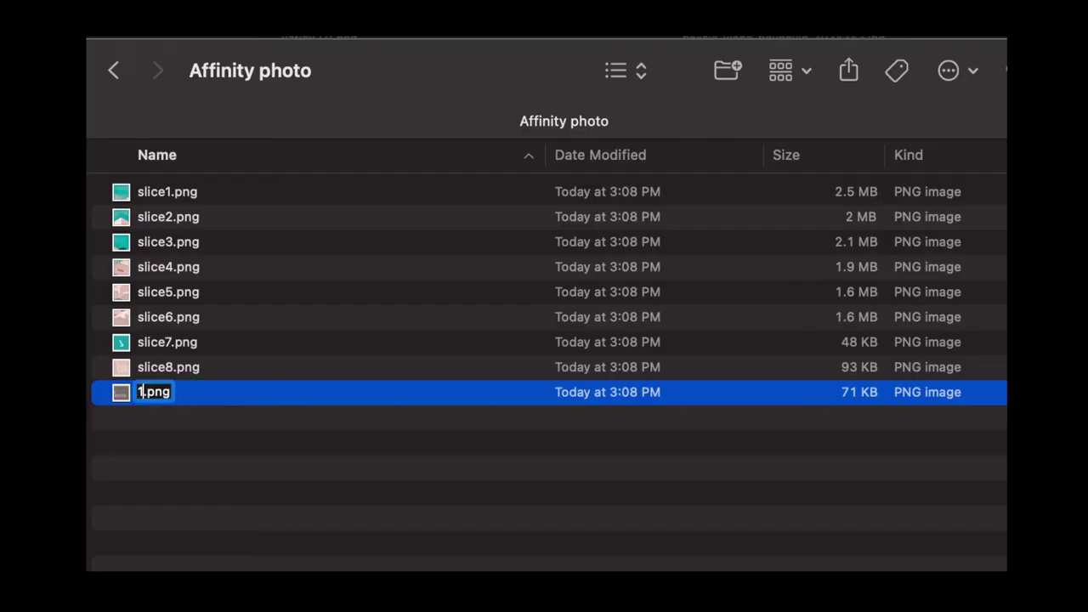
{"action": "left_click", "coordinate": [150, 398]}
{"action": "key", "text": "Return"}
{"action": "type", "text": "2"}
{"action": "key", "text": "Return"}
{"action": "left_click", "coordinate": [205, 399]}
Step: Rename the remaining slice files as 5.png through 9.png
{"action": "key", "text": "Return"}
{"action": "type", "text": "3"}
{"action": "left_click", "coordinate": [197, 397]}
{"action": "key", "text": "Return"}
{"action": "type", "text": "4"}
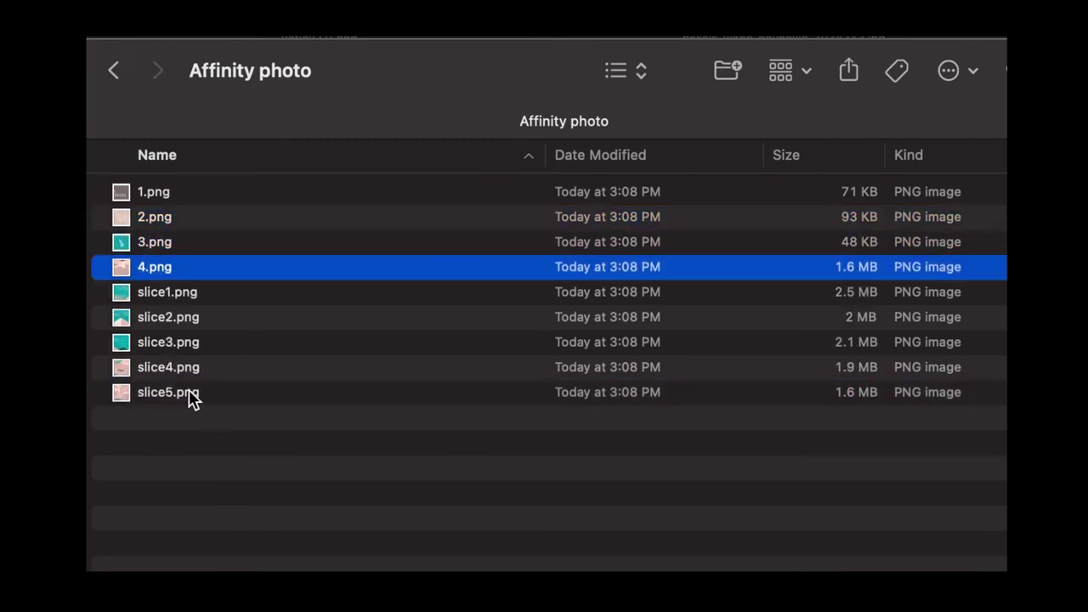
{"action": "left_click", "coordinate": [190, 397]}
{"action": "key", "text": "Return"}
{"action": "type", "text": "5"}
{"action": "key", "text": "Return"}
{"action": "type", "text": "7"}
{"action": "left_click", "coordinate": [189, 388]}
{"action": "key", "text": "Return"}
{"action": "type", "text": "8"}
{"action": "left_click", "coordinate": [199, 396]}
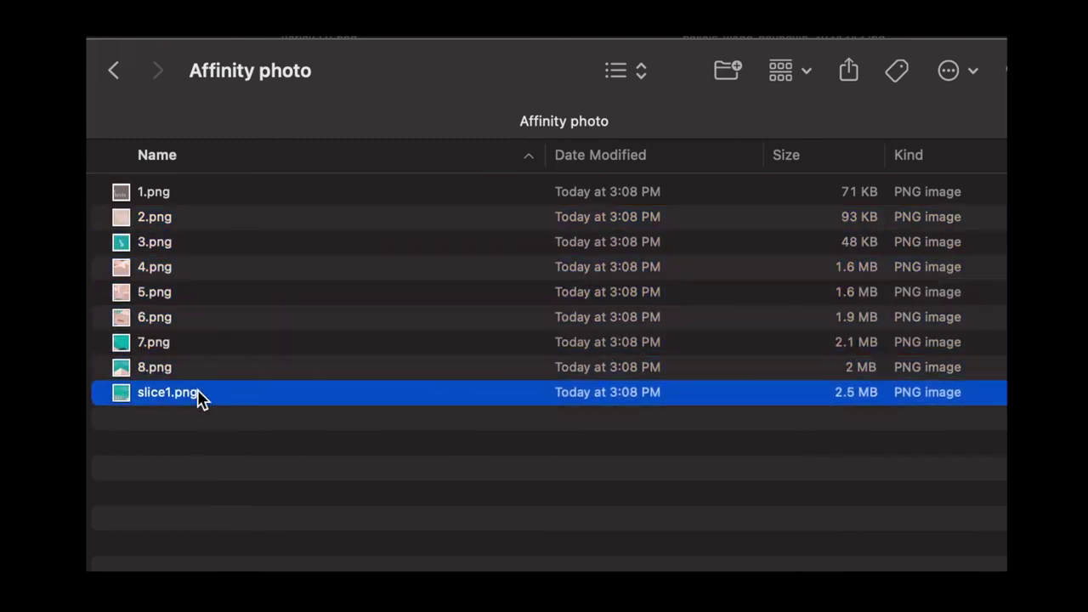
{"action": "key", "text": "Return"}
{"action": "type", "text": "9"}
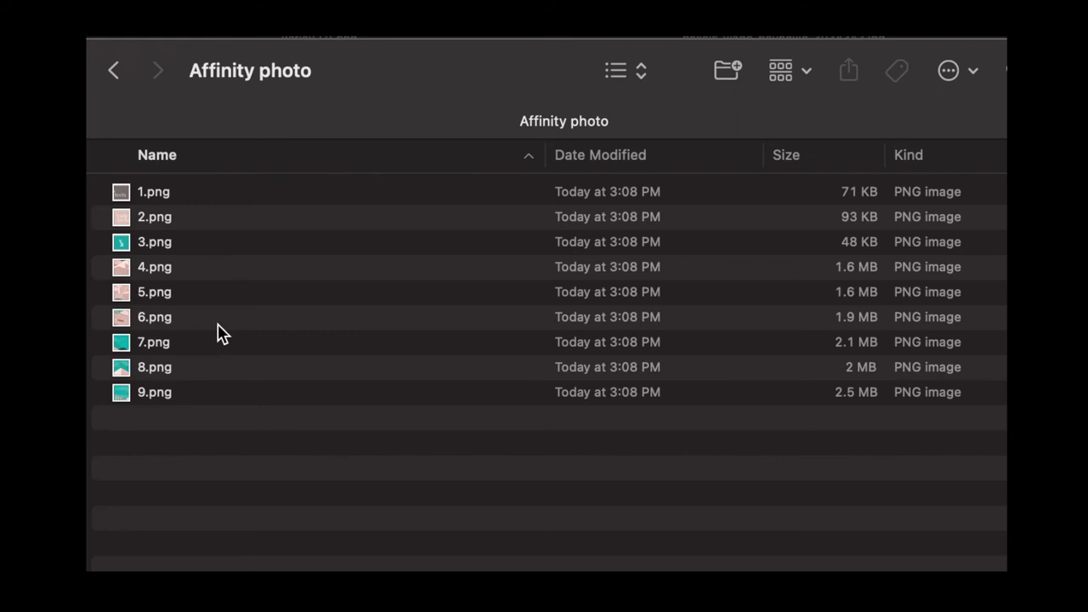